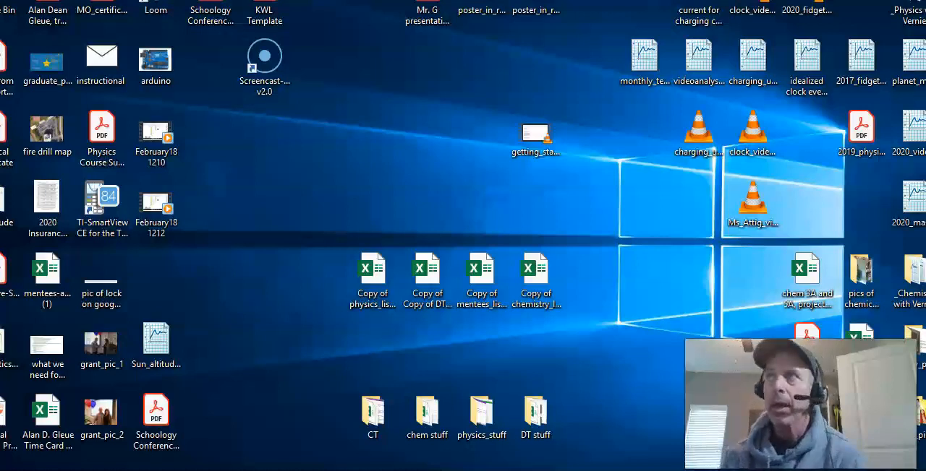
# Step: Bring the Homeschool_Lab_1_LED_to_light_tinkercad document window into view for a look and move it back off the screen
pyautogui.moveTo(925, 11); pyautogui.dragTo(452, 8)
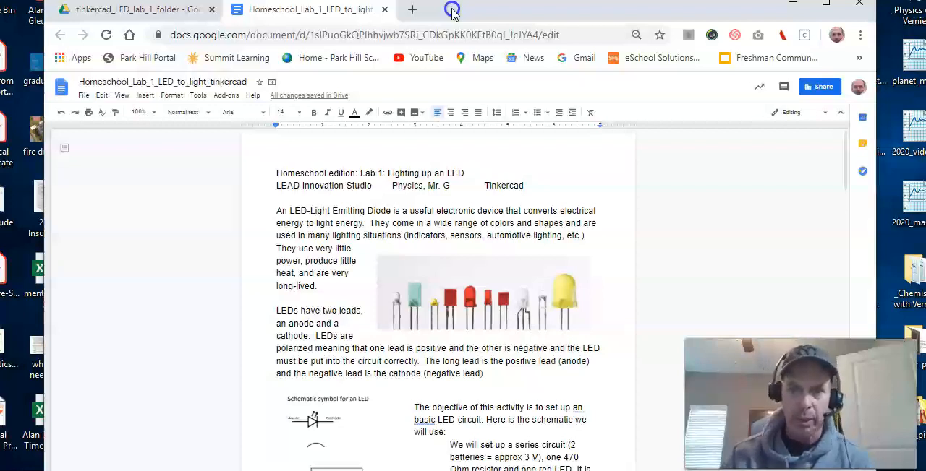
pyautogui.moveTo(452, 9); pyautogui.dragTo(925, 83)
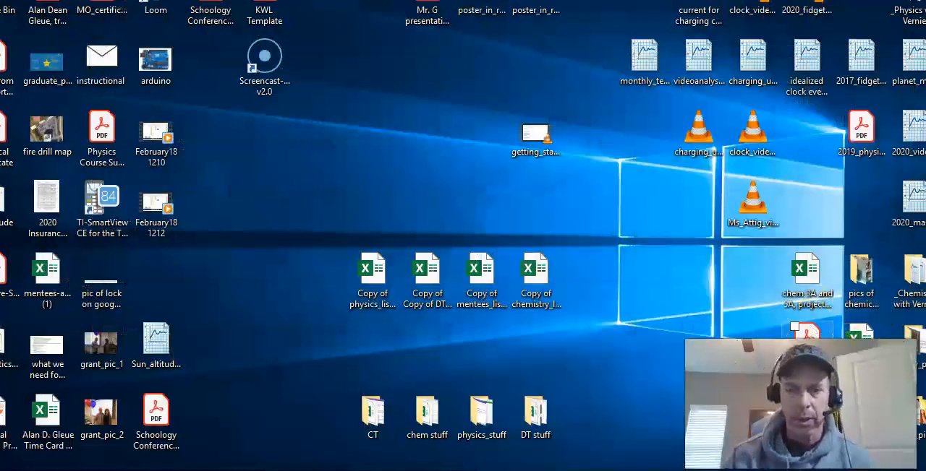
# Step: Open a new Chrome window, then reposition and resize it to fill most of the desktop
pyautogui.moveTo(458, 470)
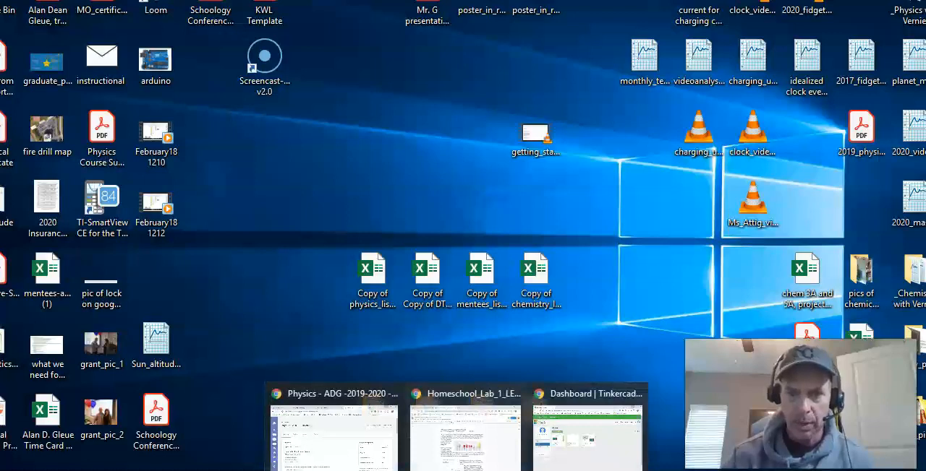
pyautogui.rightClick(458, 470)
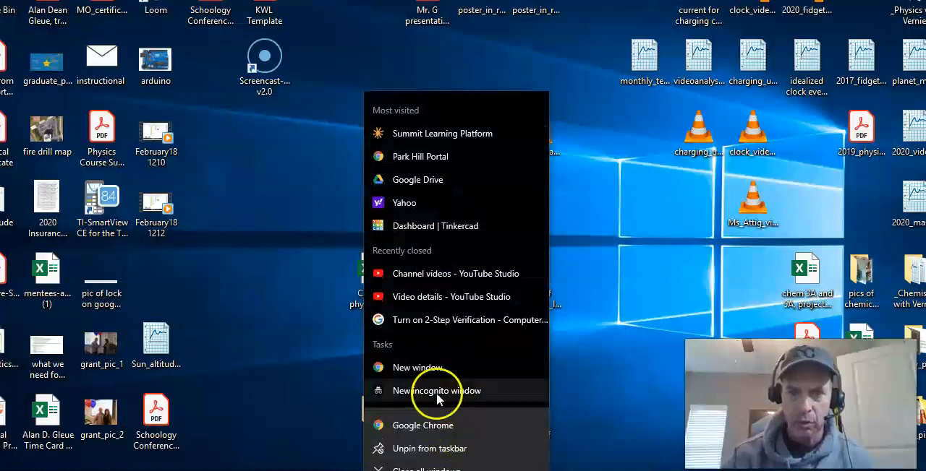
pyautogui.click(432, 369)
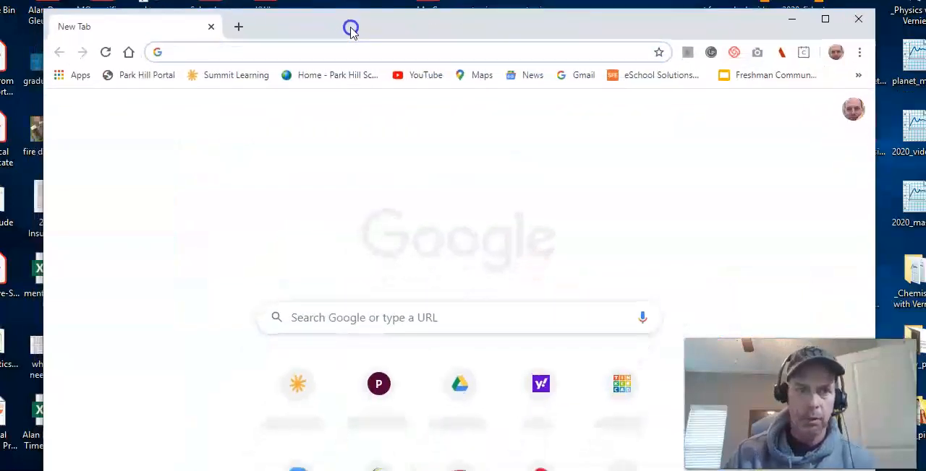
pyautogui.moveTo(351, 28); pyautogui.dragTo(348, 57)
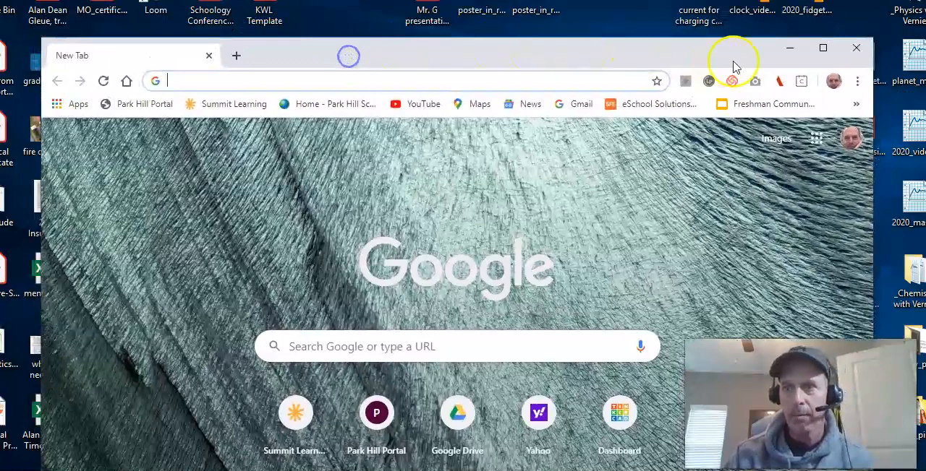
pyautogui.moveTo(872, 38); pyautogui.dragTo(780, 88)
pyautogui.moveTo(667, 99); pyautogui.dragTo(721, 76)
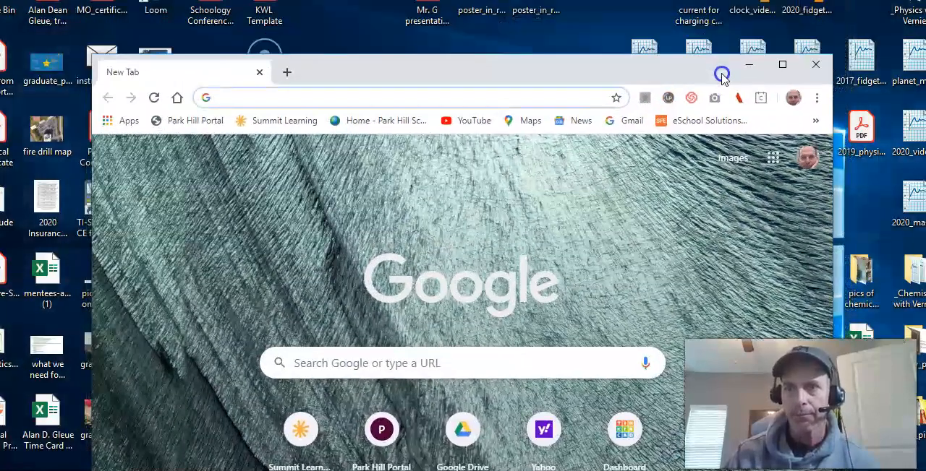
pyautogui.moveTo(604, 54); pyautogui.dragTo(577, 45)
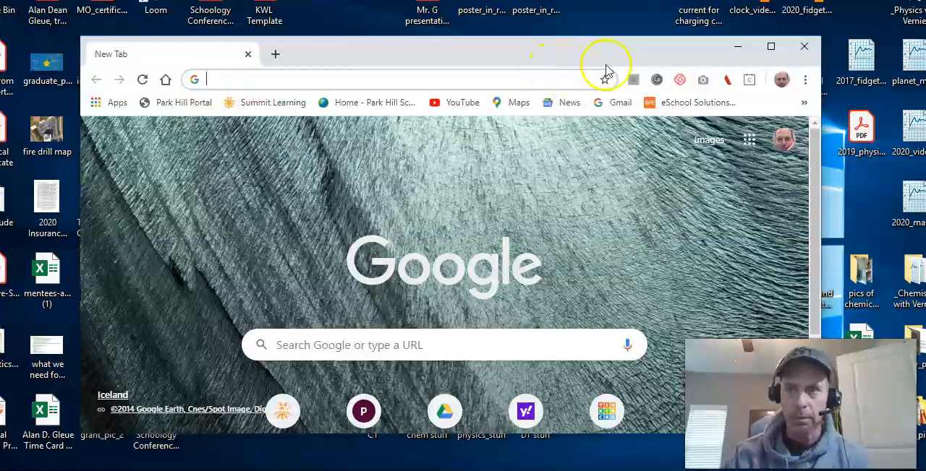
pyautogui.moveTo(603, 33); pyautogui.dragTo(611, 10)
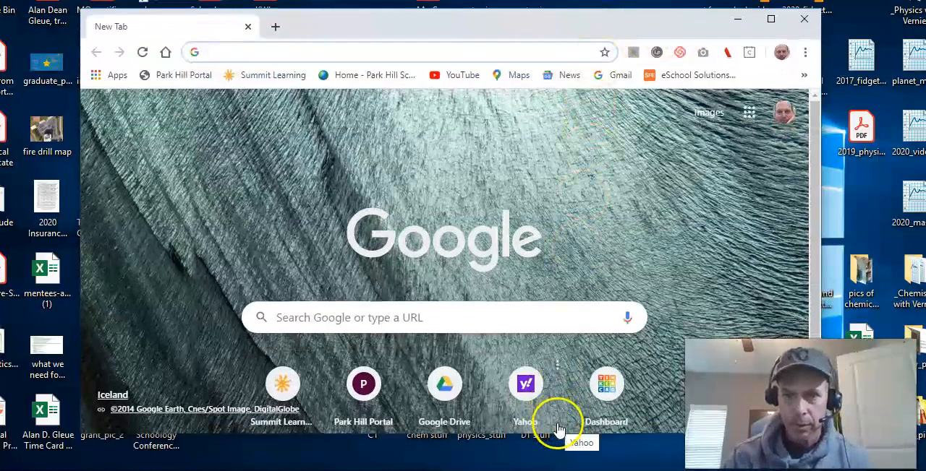
pyautogui.moveTo(560, 434); pyautogui.dragTo(561, 457)
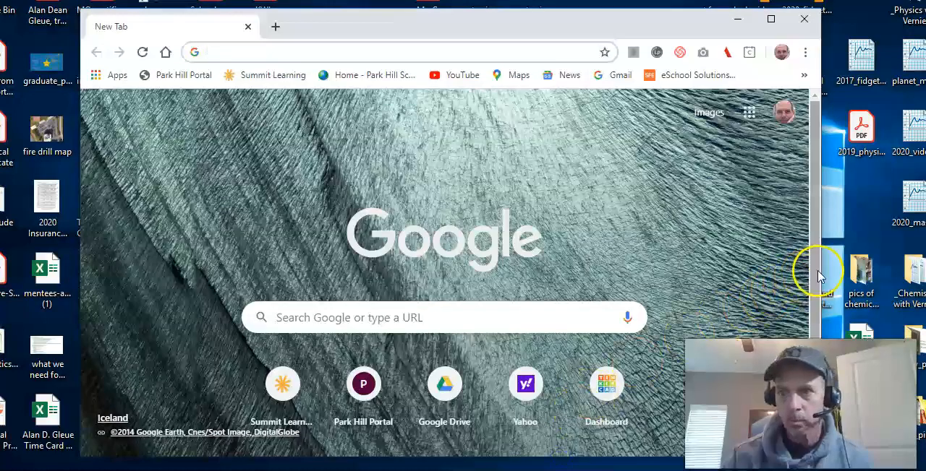
pyautogui.moveTo(835, 269); pyautogui.dragTo(917, 269)
pyautogui.moveTo(653, 18); pyautogui.dragTo(628, 17)
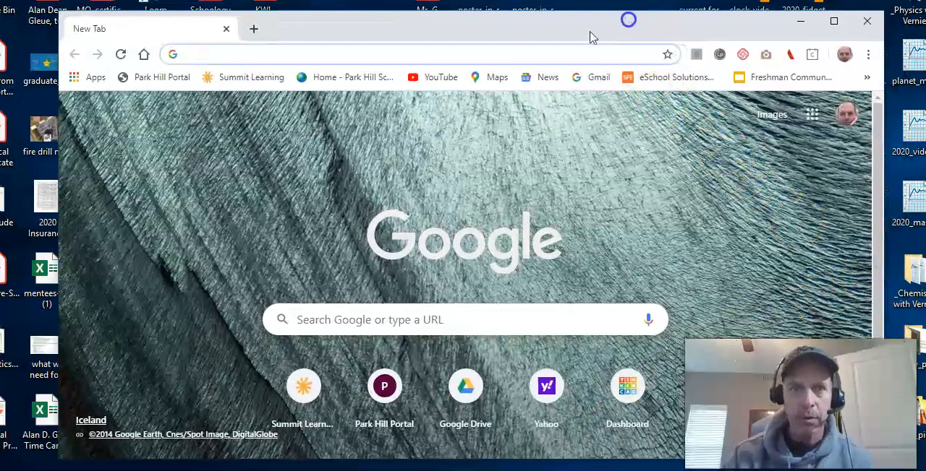
# Step: Go to the Tinkercad dashboard and log out of the current account
pyautogui.click(522, 56)
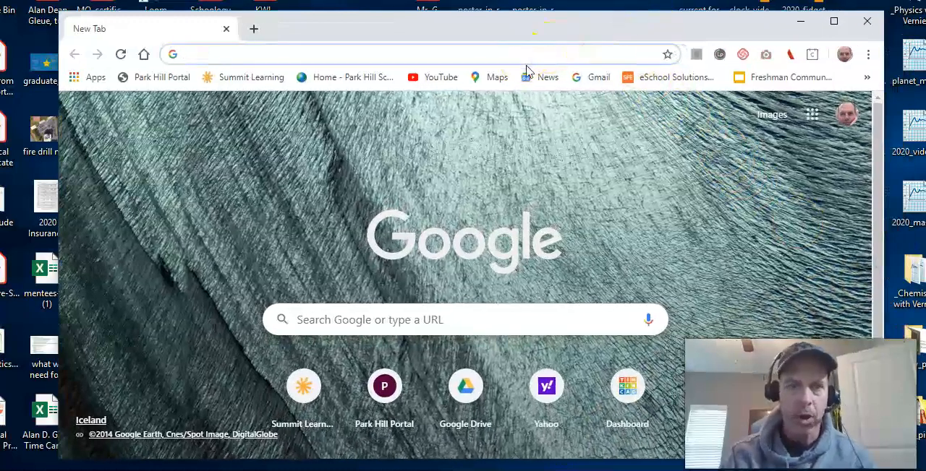
pyautogui.write('tin')
pyautogui.press('Return')
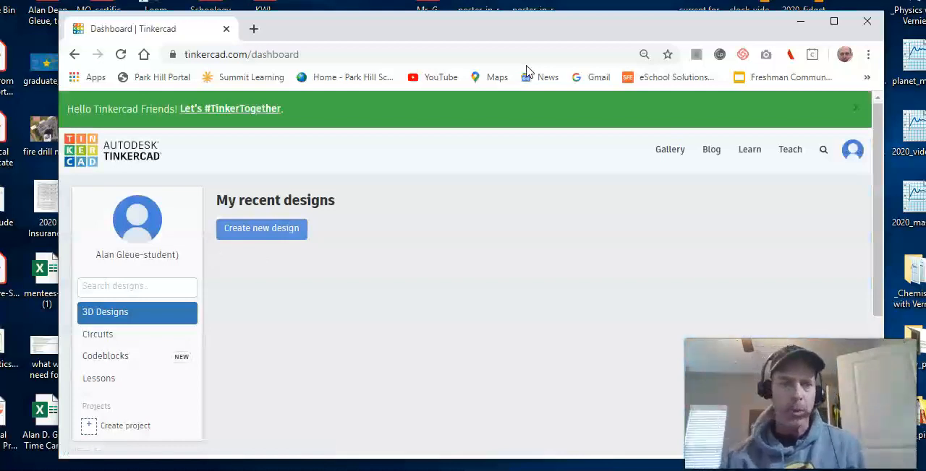
pyautogui.click(851, 153)
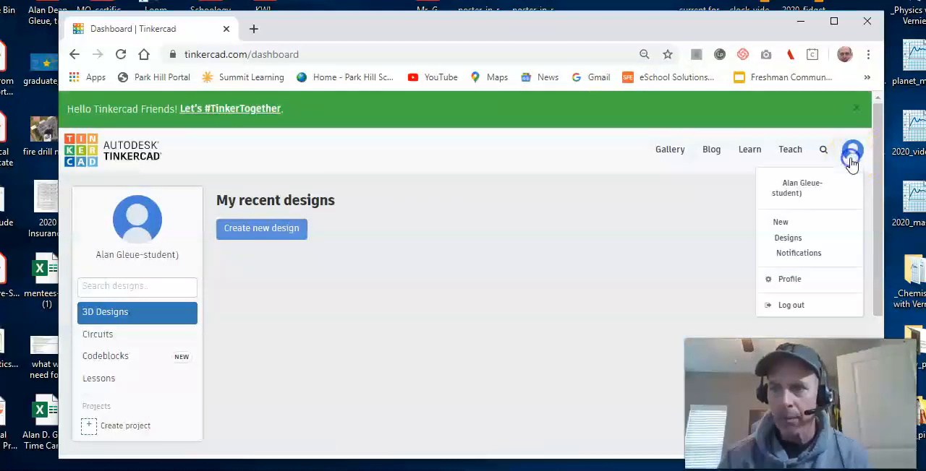
pyautogui.click(796, 307)
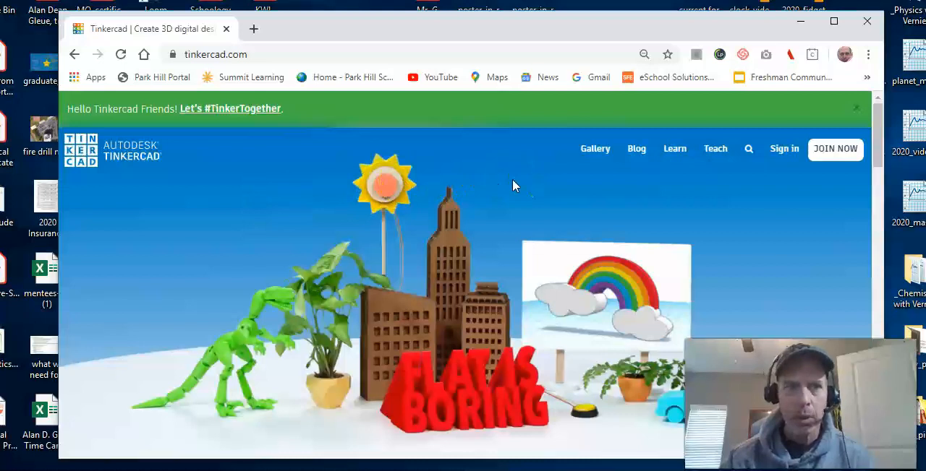
# Step: Start signing in to Tinkercad as a student joining a class and submit the teacher's class code
pyautogui.click(784, 155)
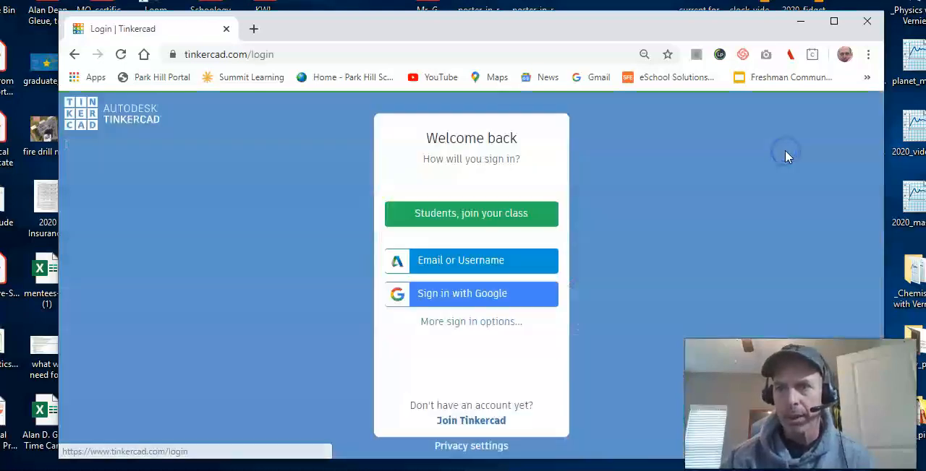
pyautogui.click(496, 212)
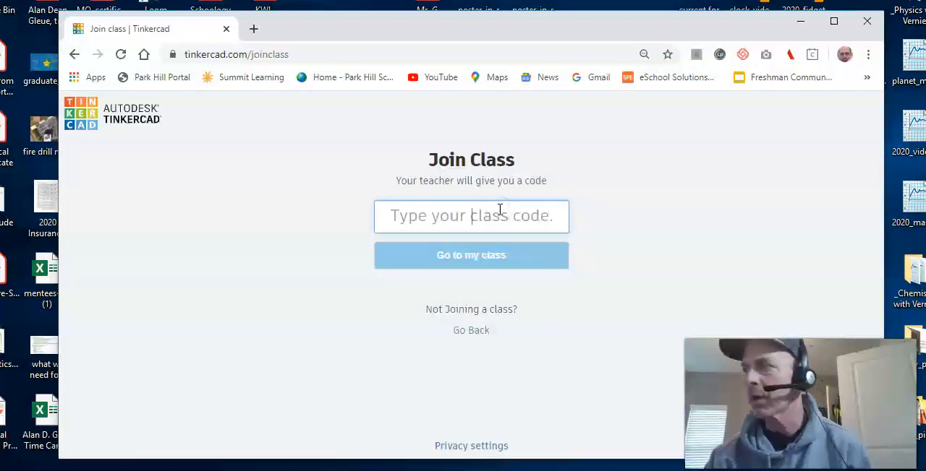
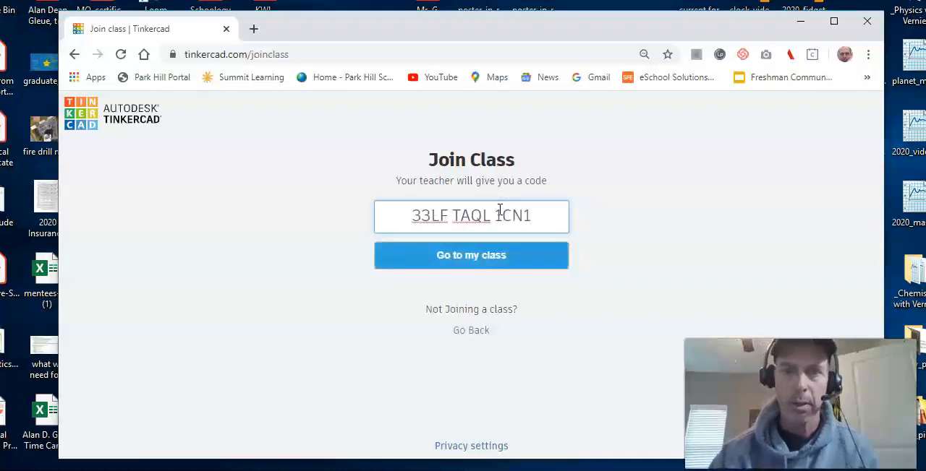
pyautogui.click(492, 258)
# Step: Enter the student's assigned nickname for the Physics - LEAD - 5A block class and confirm the sign-in
pyautogui.click(492, 215)
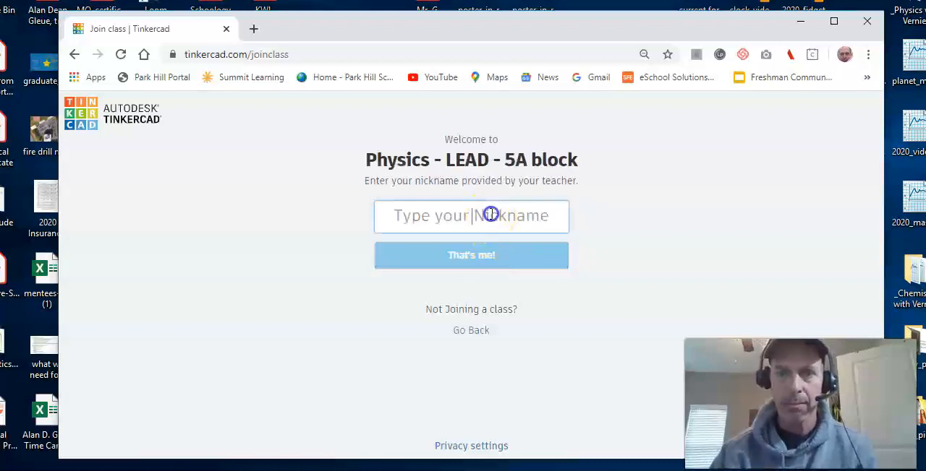
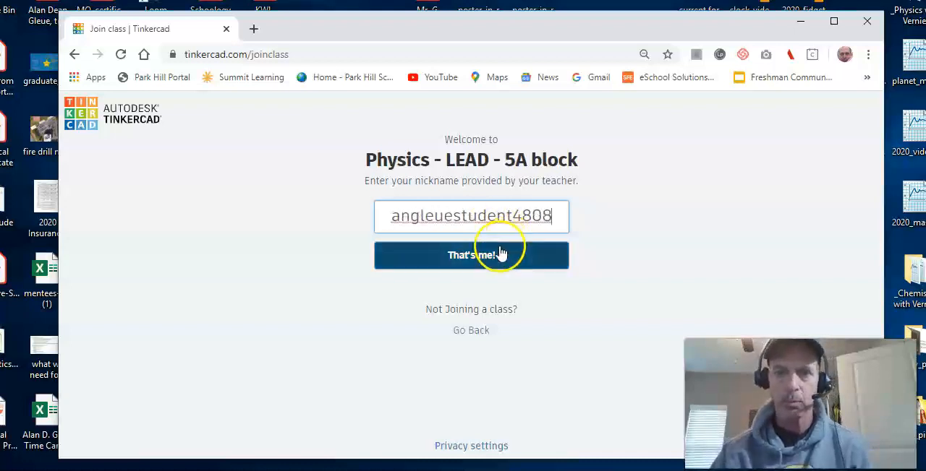
pyautogui.click(495, 253)
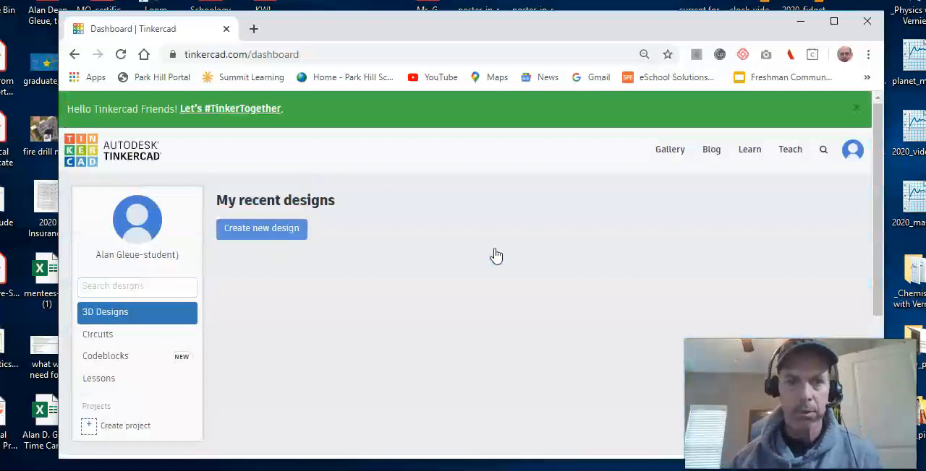
# Step: Create a new circuit in the Circuits section and rename it Lab1_LED_to_light
pyautogui.click(105, 341)
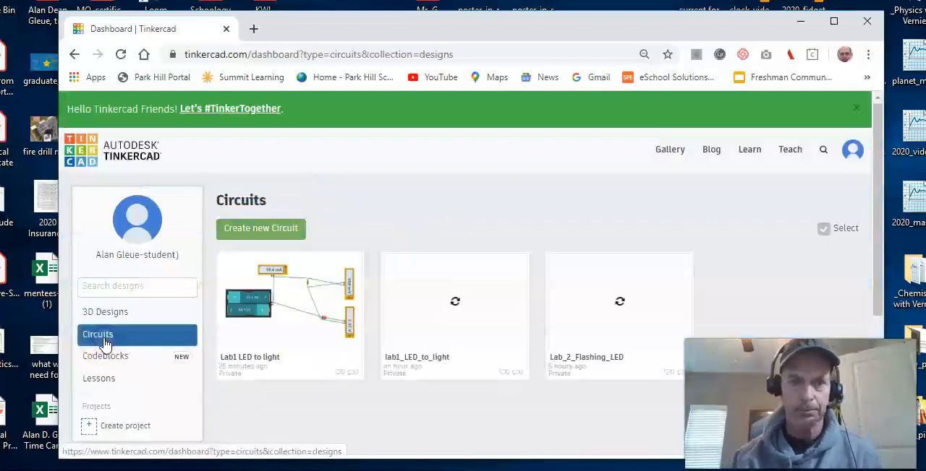
pyautogui.click(258, 228)
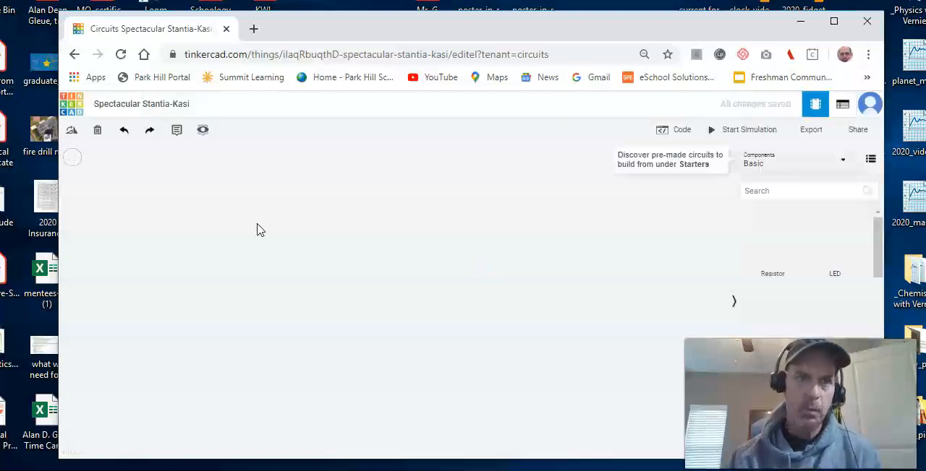
pyautogui.click(185, 105)
pyautogui.write('Lab1_LED_to_light')
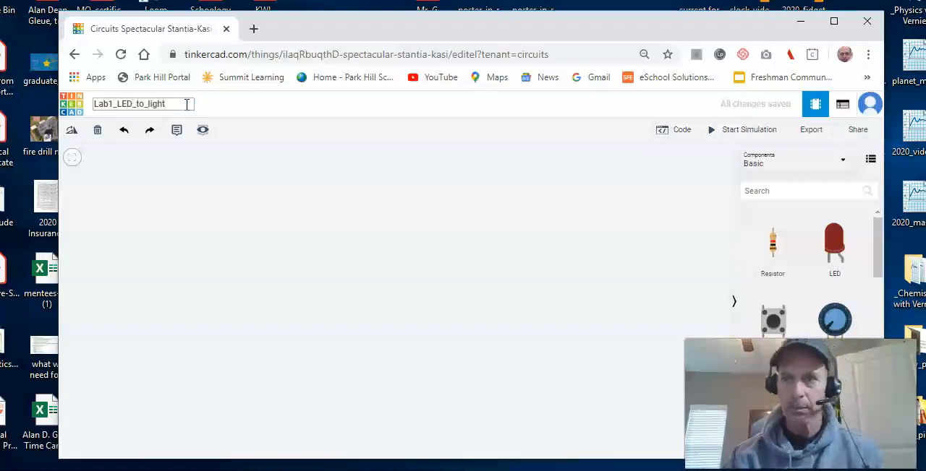
pyautogui.click(313, 211)
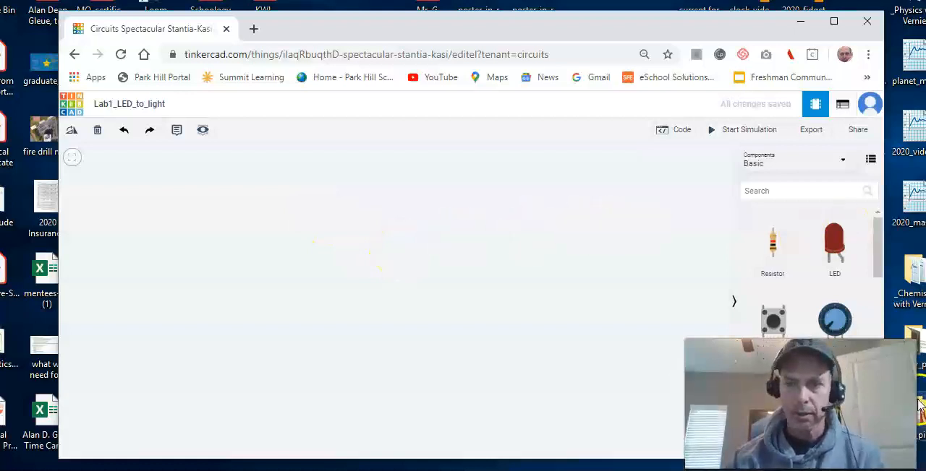
# Step: Search the components for "batt" and place a vertical 1.5V battery near the left edge of the workplane
pyautogui.click(768, 193)
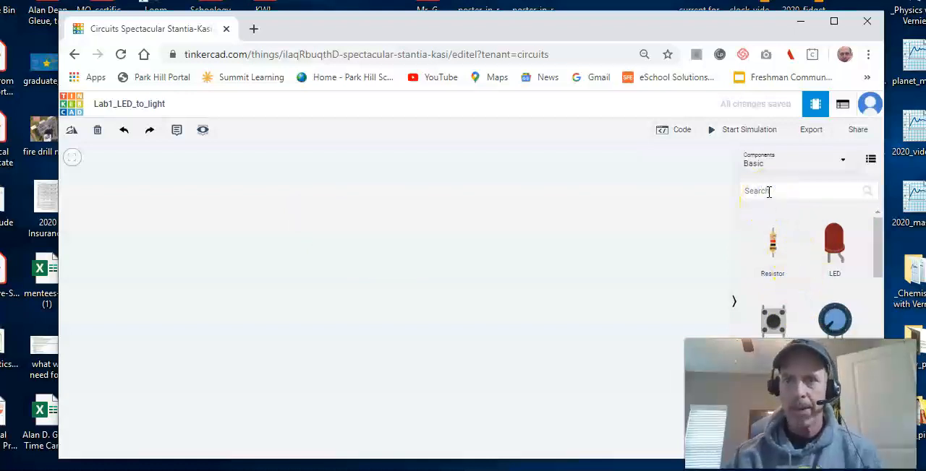
pyautogui.click(763, 194)
pyautogui.write('batt')
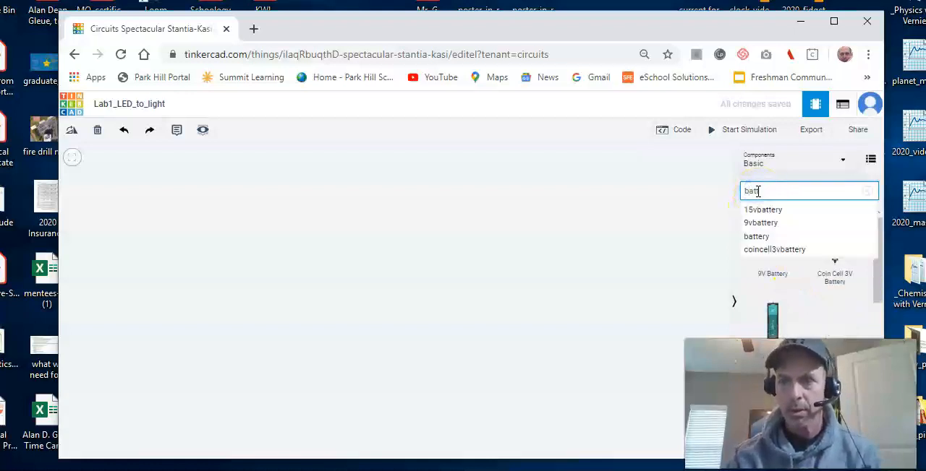
pyautogui.moveTo(775, 316); pyautogui.dragTo(147, 230)
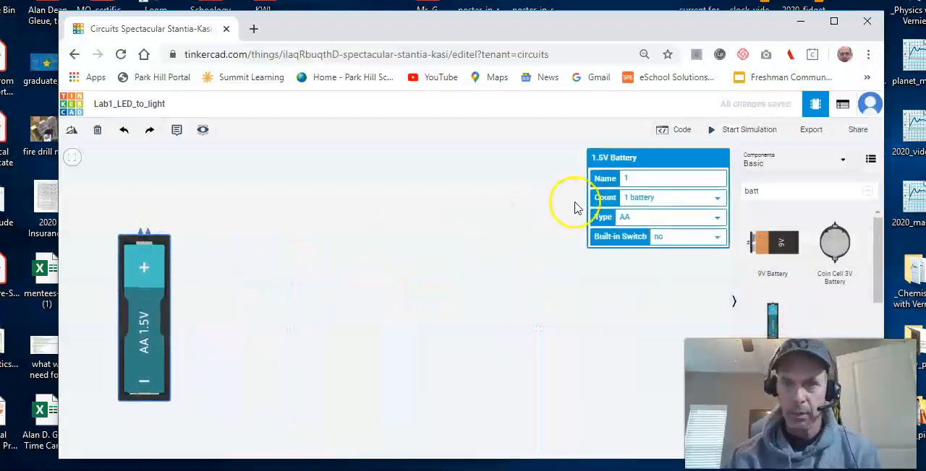
# Step: Set the battery count to 2 batteries and lay the pack horizontally near the workplane's left edge, terminals facing the centre
pyautogui.click(714, 198)
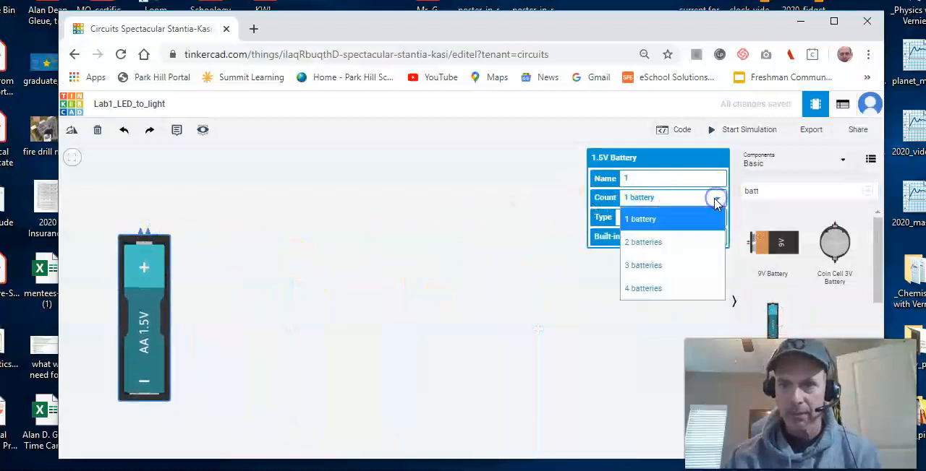
pyautogui.click(690, 243)
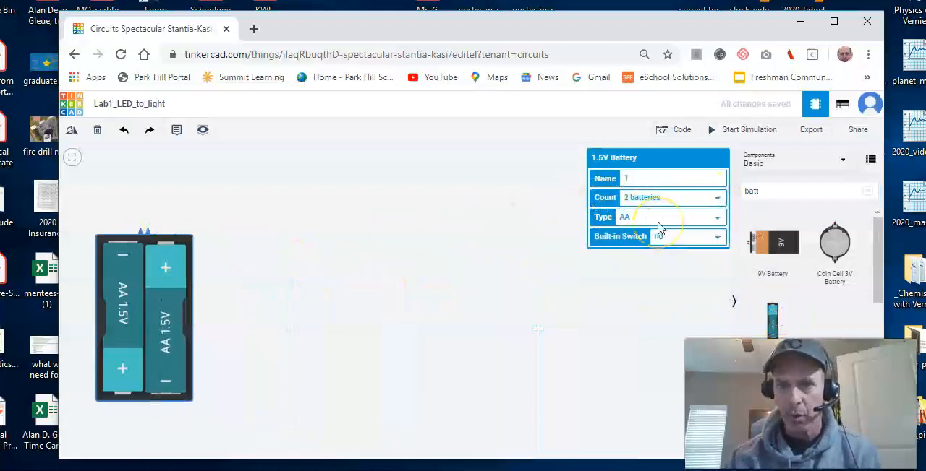
pyautogui.click(186, 247)
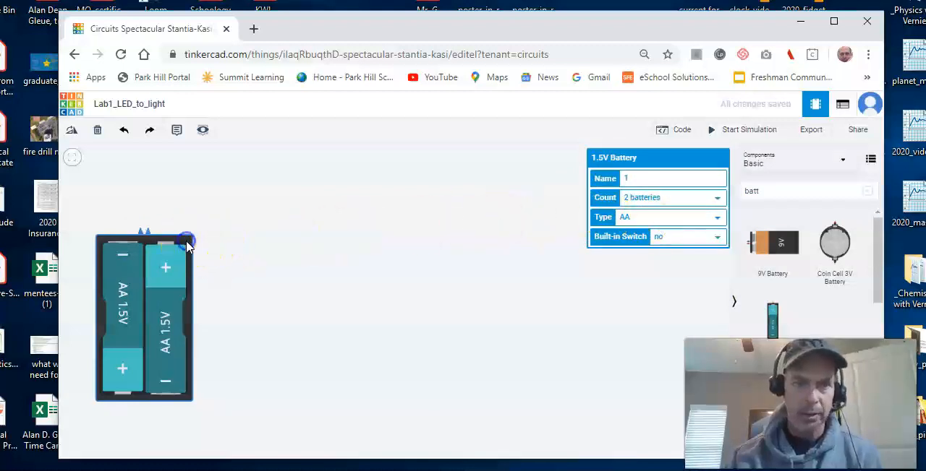
pyautogui.press('r')
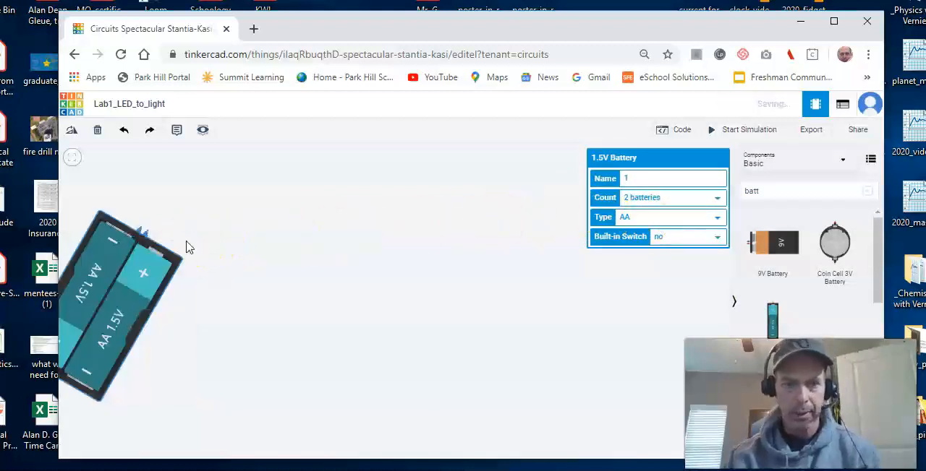
pyautogui.press('r')
pyautogui.press('r')
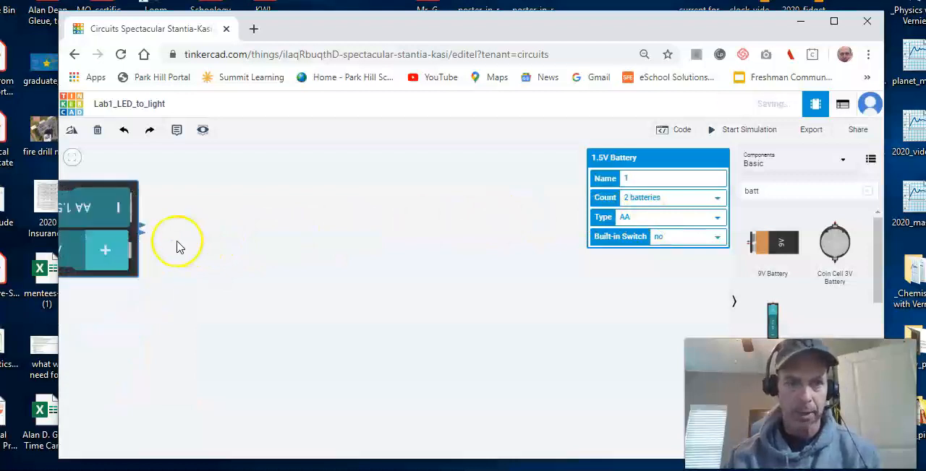
pyautogui.moveTo(134, 226); pyautogui.dragTo(262, 294)
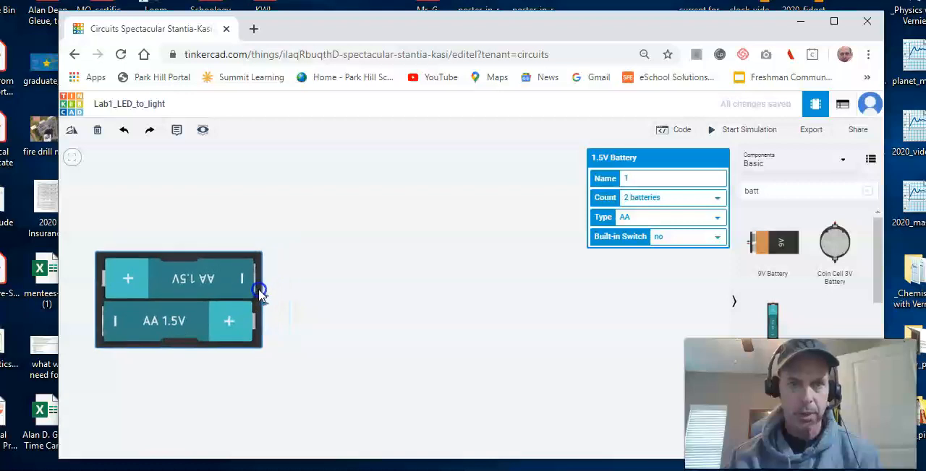
pyautogui.click(285, 370)
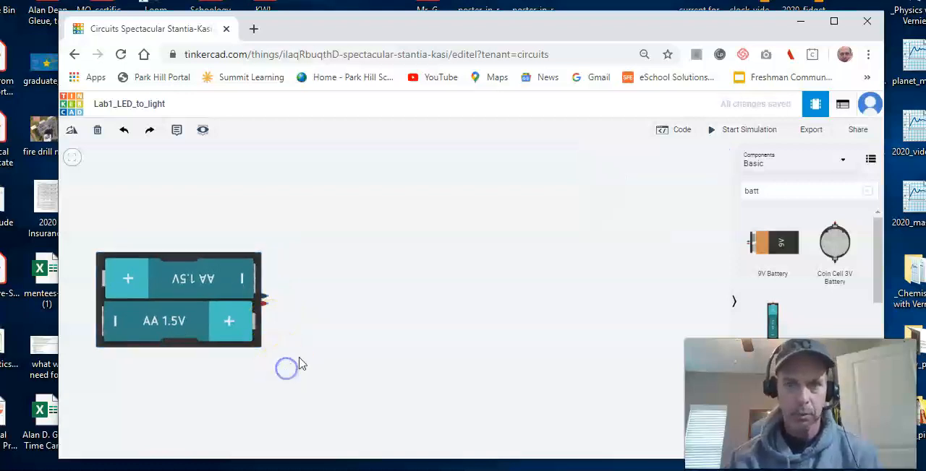
# Step: Search the components for "res" and place a resistor above and to the right of the battery pack
pyautogui.click(762, 193)
pyautogui.press('BackSpace')
pyautogui.press('BackSpace')
pyautogui.press('BackSpace')
pyautogui.press('BackSpace')
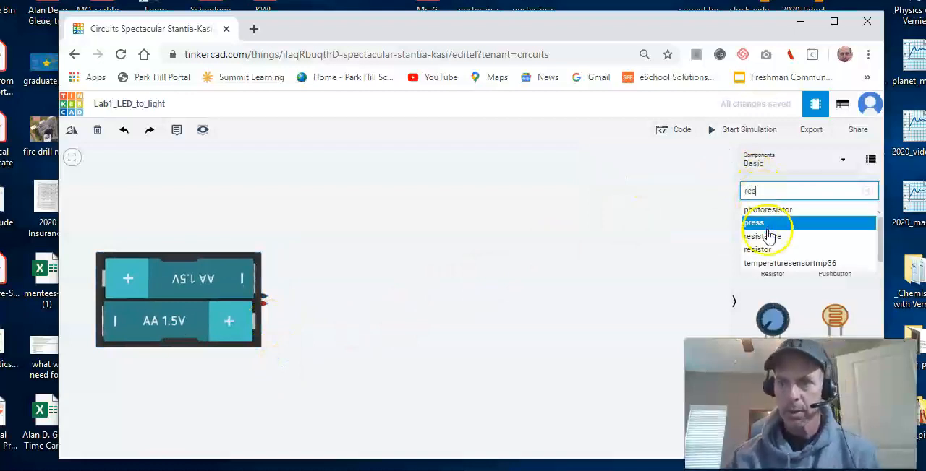
pyautogui.click(761, 289)
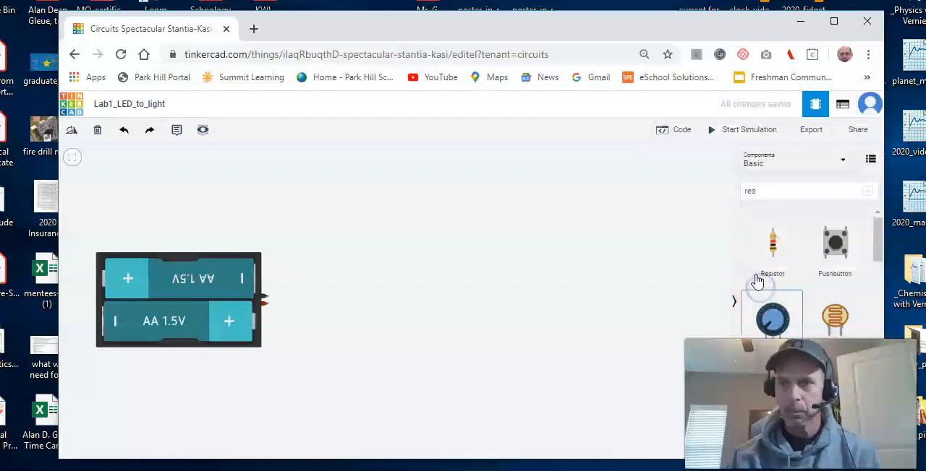
pyautogui.click(768, 243)
pyautogui.moveTo(767, 246); pyautogui.dragTo(395, 230)
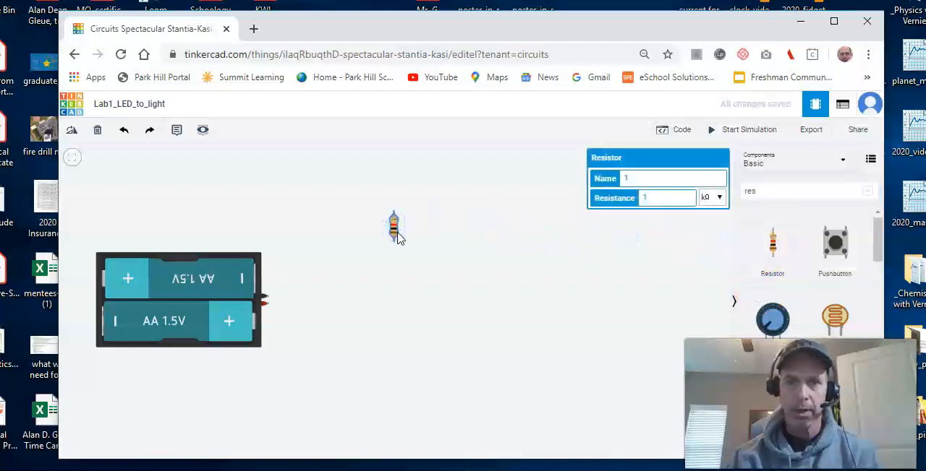
# Step: Set the resistor's resistance to 470 Ω and rotate it to lie horizontally
pyautogui.click(662, 199)
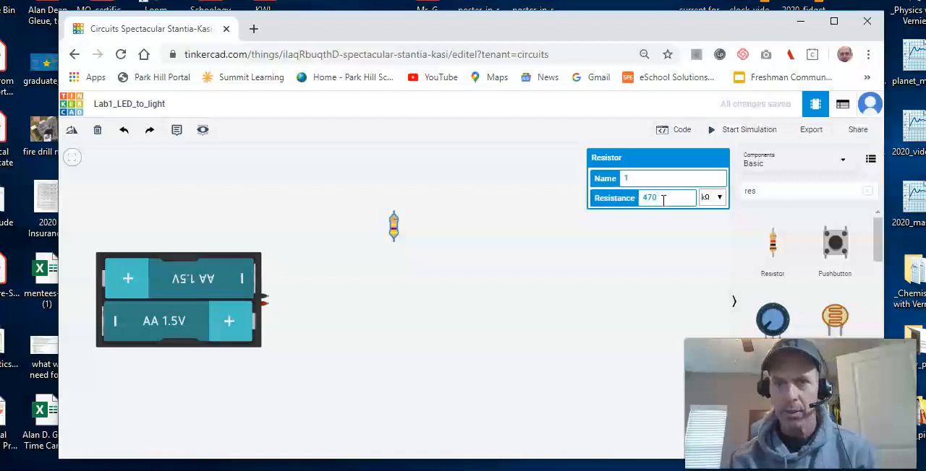
pyautogui.click(713, 198)
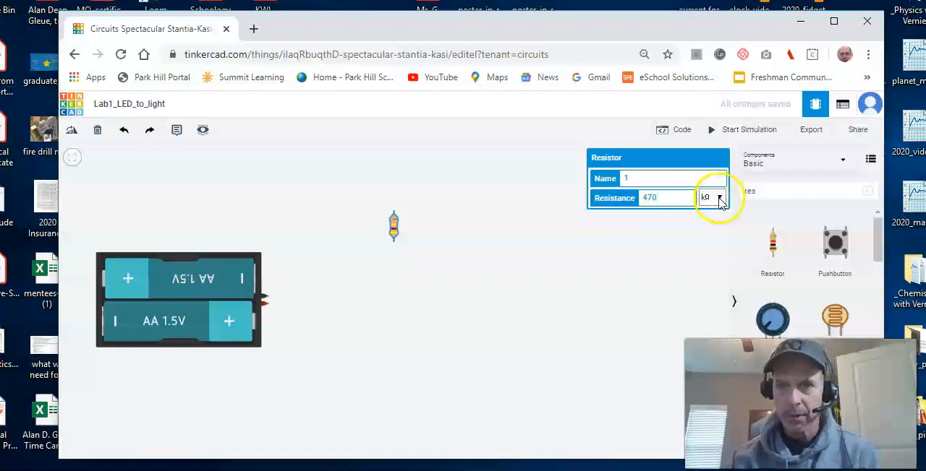
pyautogui.click(710, 310)
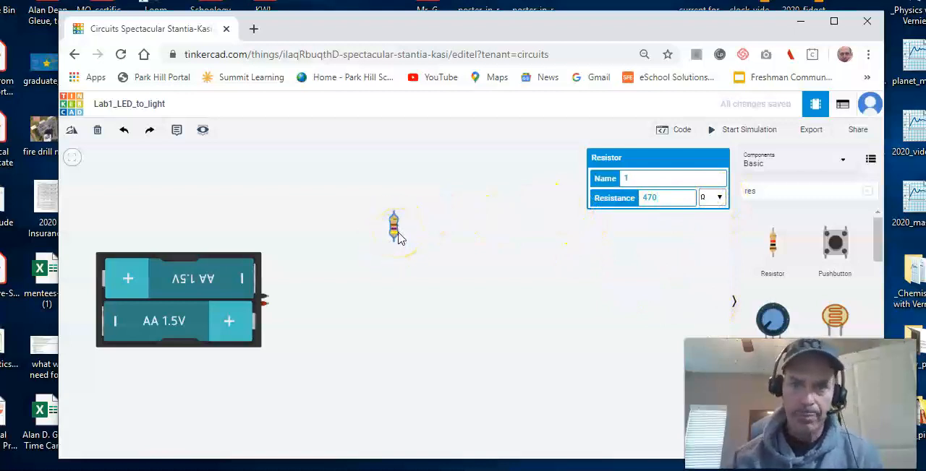
pyautogui.press('r')
pyautogui.press('r')
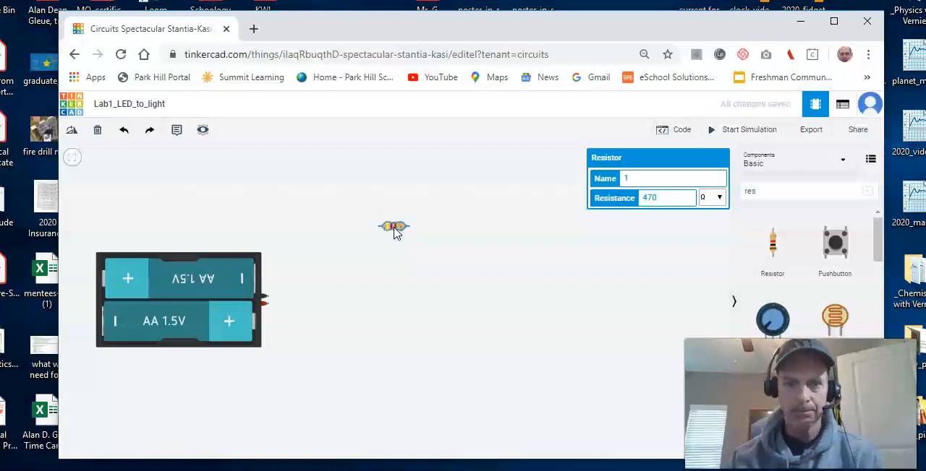
# Step: Search the components for "LED" and place an LED horizontally below the resistor, with its legs facing the battery pack
pyautogui.click(765, 193)
pyautogui.press('BackSpace')
pyautogui.press('BackSpace')
pyautogui.press('BackSpace')
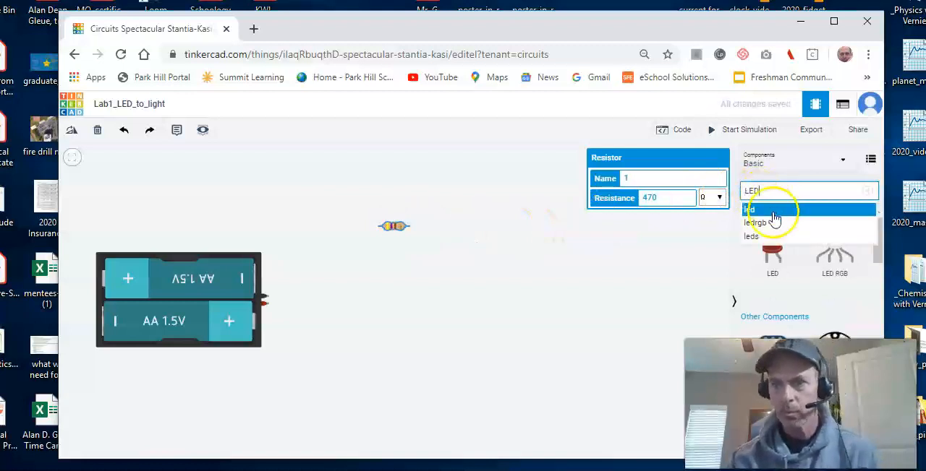
pyautogui.moveTo(777, 253); pyautogui.dragTo(534, 289)
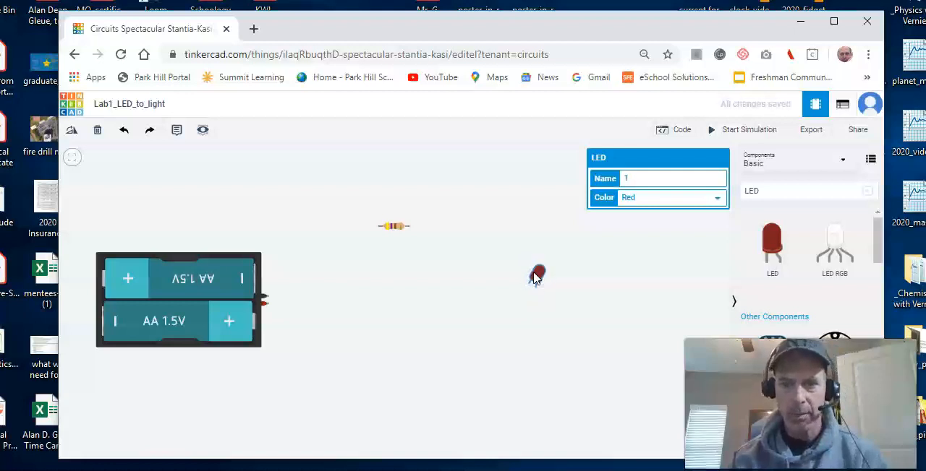
pyautogui.moveTo(538, 282); pyautogui.dragTo(455, 354)
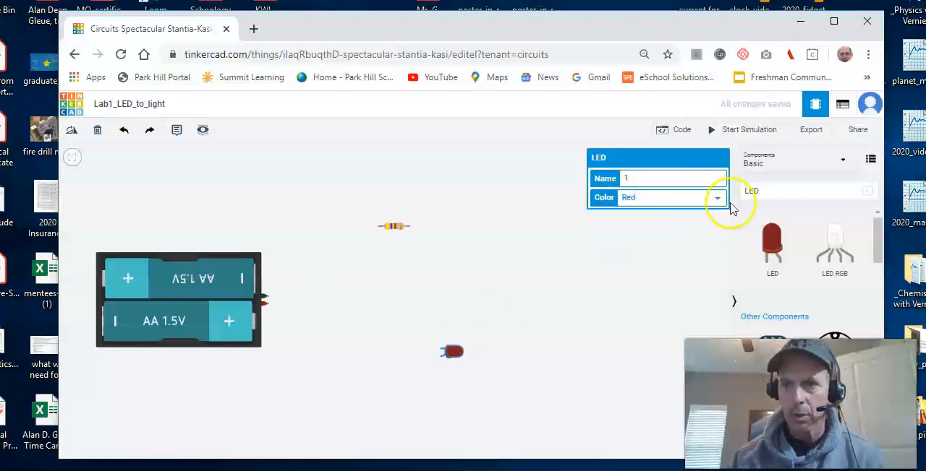
# Step: Clear the component search and choose Red as the LED's color
pyautogui.click(763, 190)
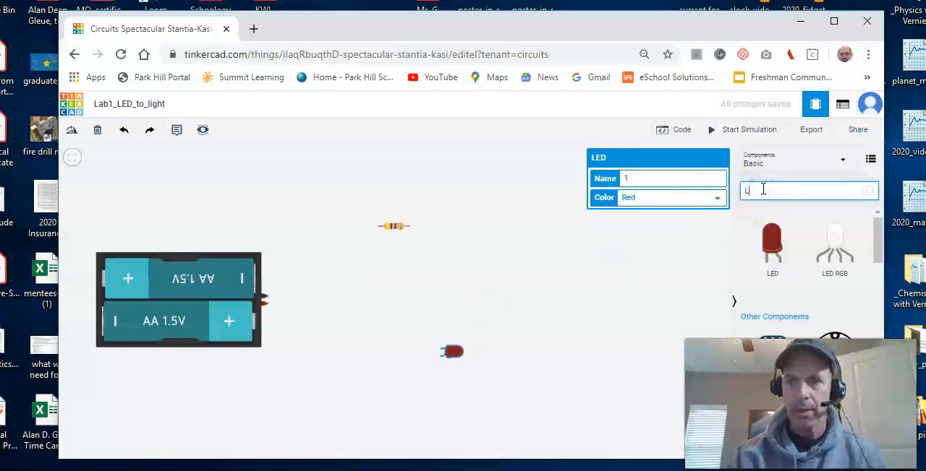
pyautogui.press('BackSpace')
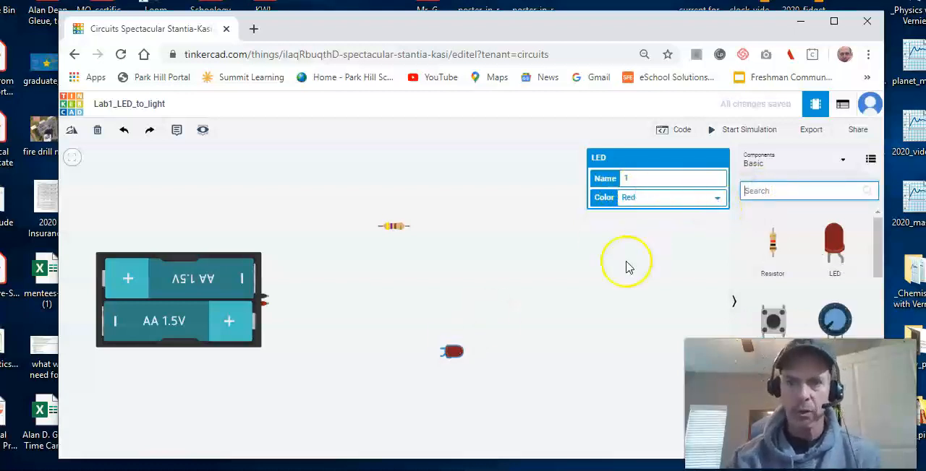
pyautogui.click(466, 350)
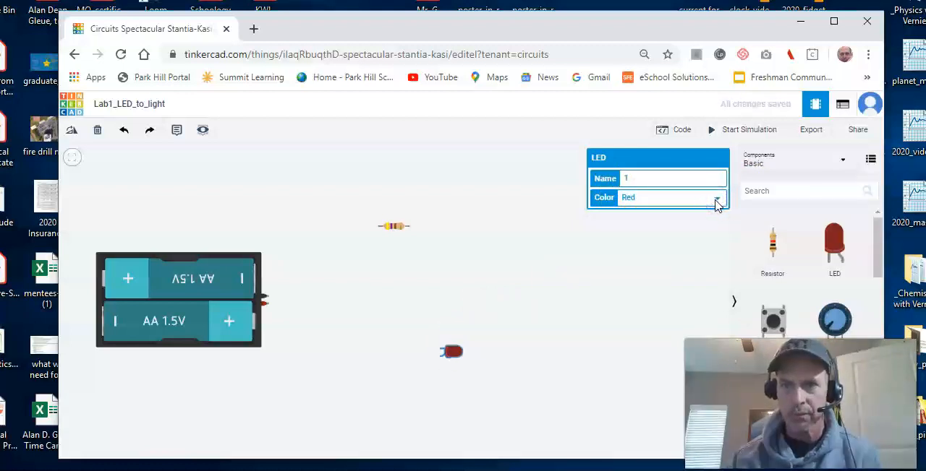
pyautogui.click(456, 352)
pyautogui.click(713, 199)
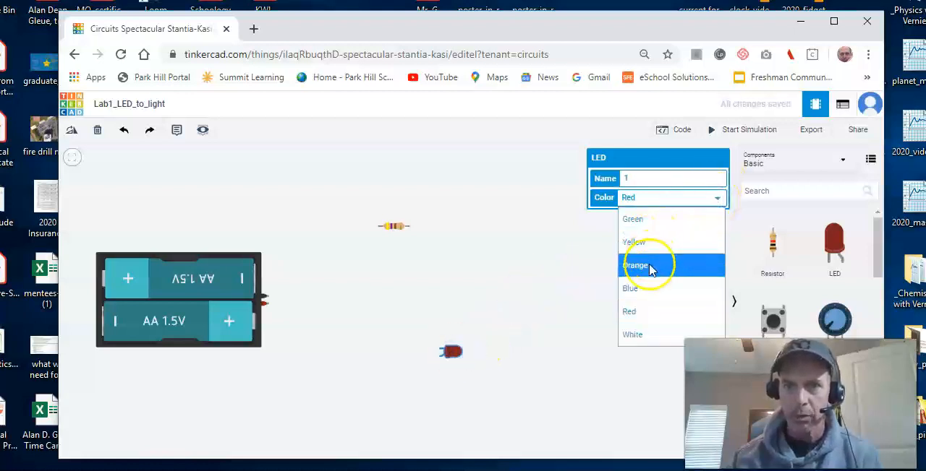
pyautogui.click(636, 312)
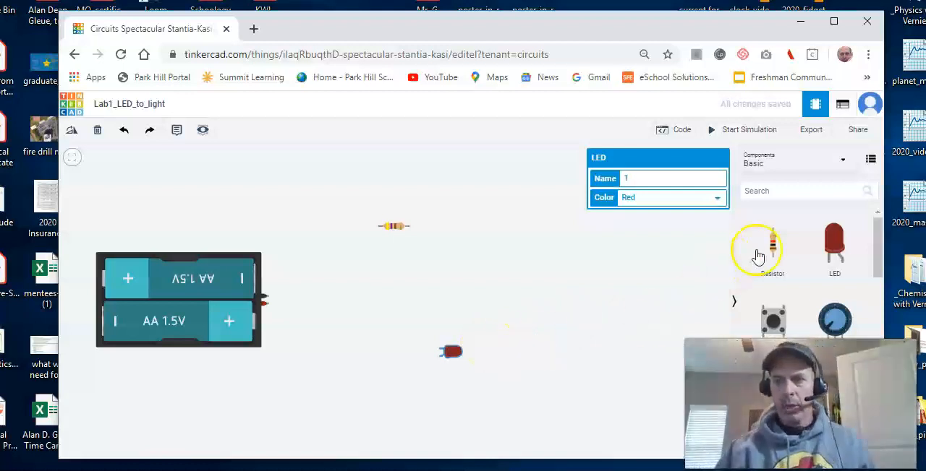
# Step: Search the components for "multi", place a multimeter to the right of the resistor and set its mode to Resistance
pyautogui.click(802, 192)
pyautogui.write('multi')
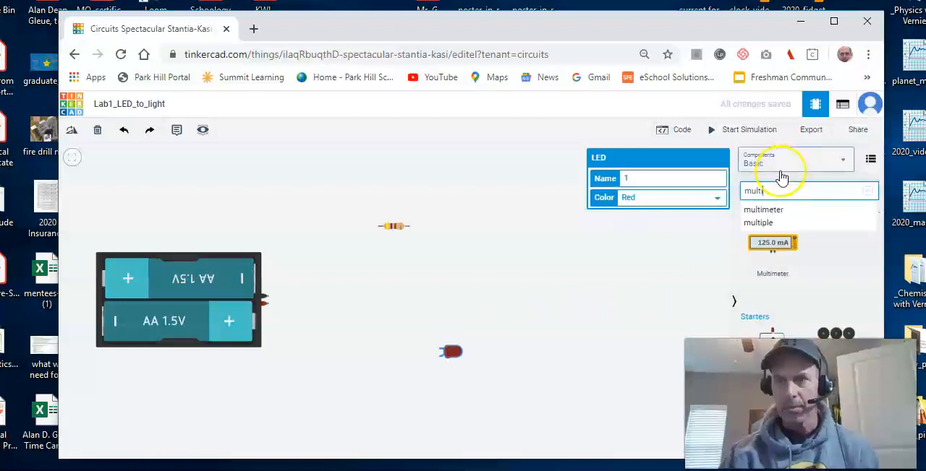
pyautogui.click(777, 248)
pyautogui.moveTo(777, 248); pyautogui.dragTo(559, 235)
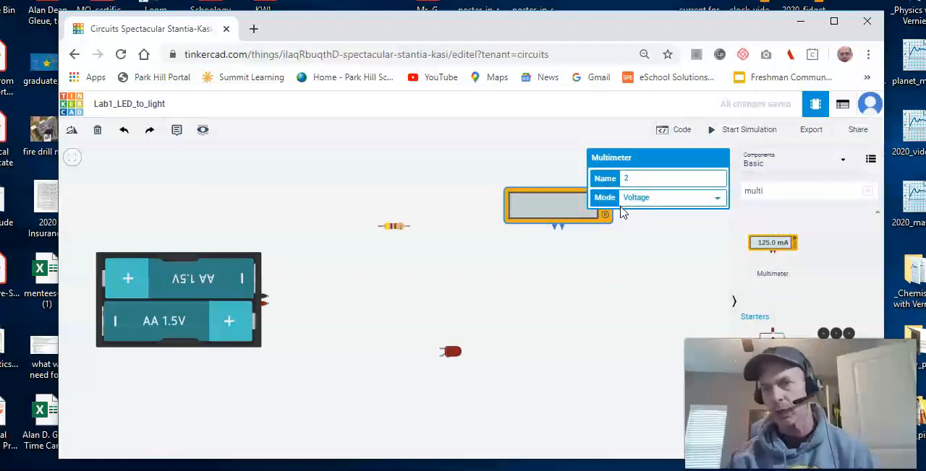
pyautogui.click(713, 199)
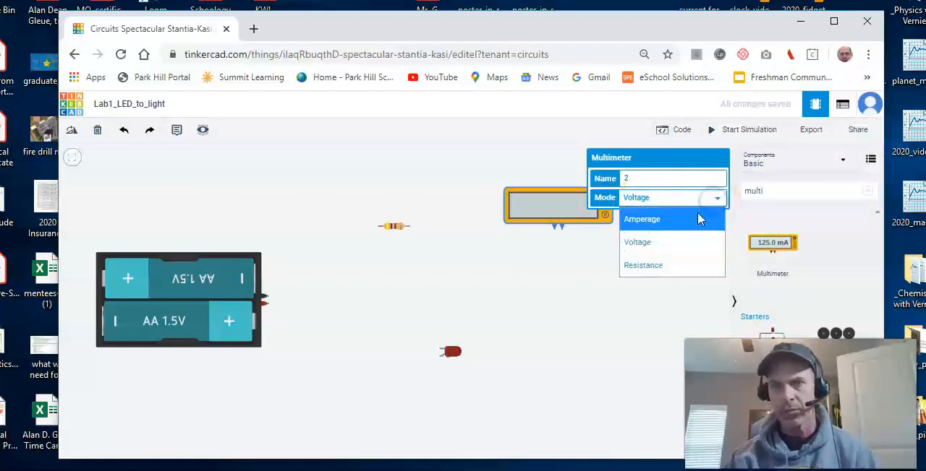
pyautogui.click(658, 265)
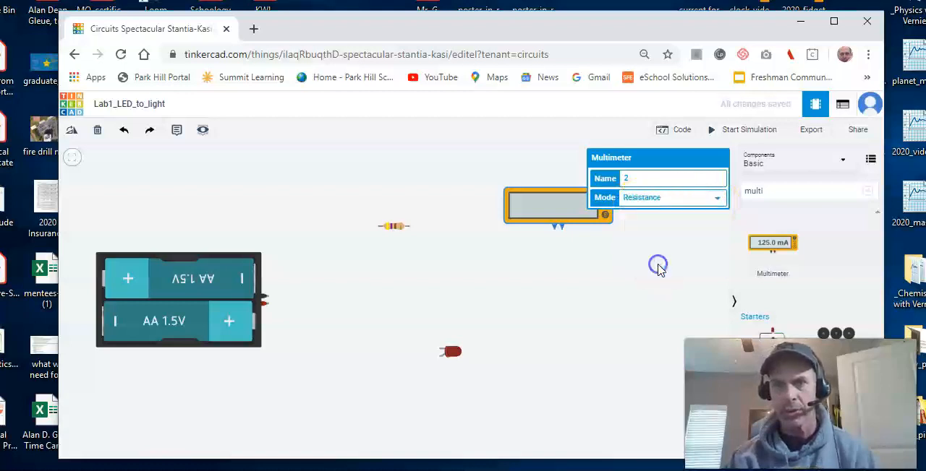
pyautogui.click(512, 246)
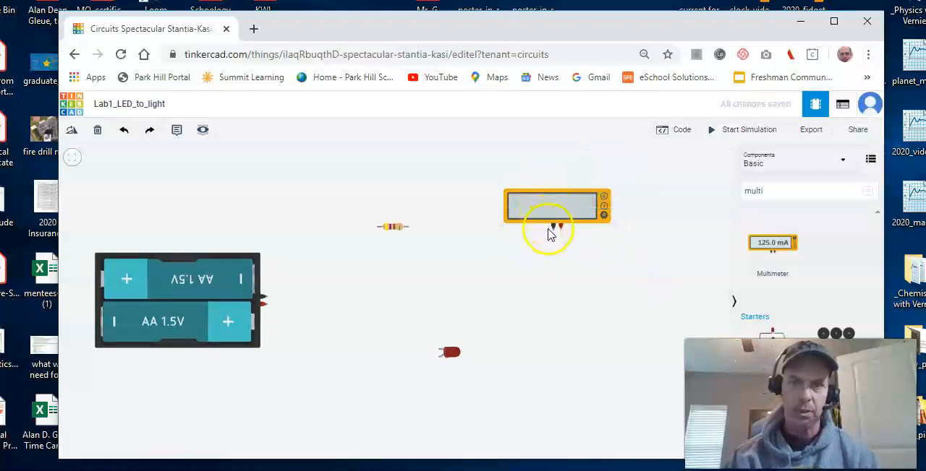
# Step: Wire the multimeter's black and red terminals to the resistor's Terminal 1 and Terminal 2 and simulate the circuit to measure the resistance
pyautogui.click(553, 228)
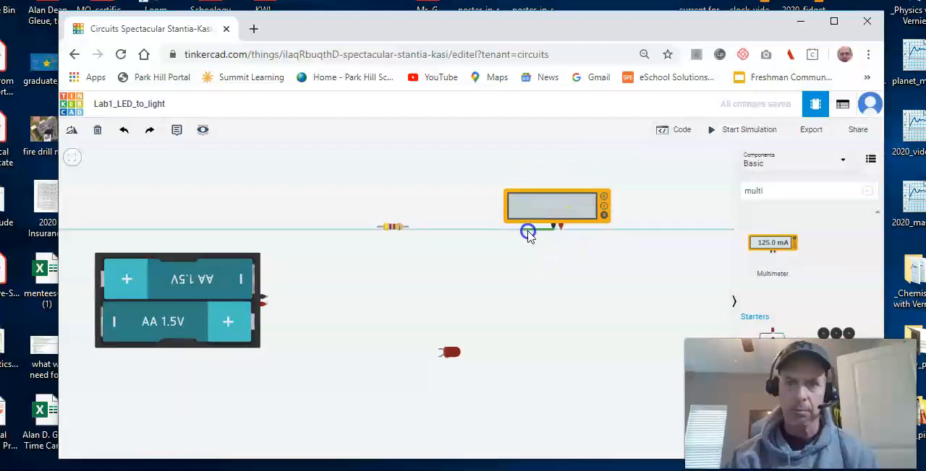
pyautogui.click(376, 228)
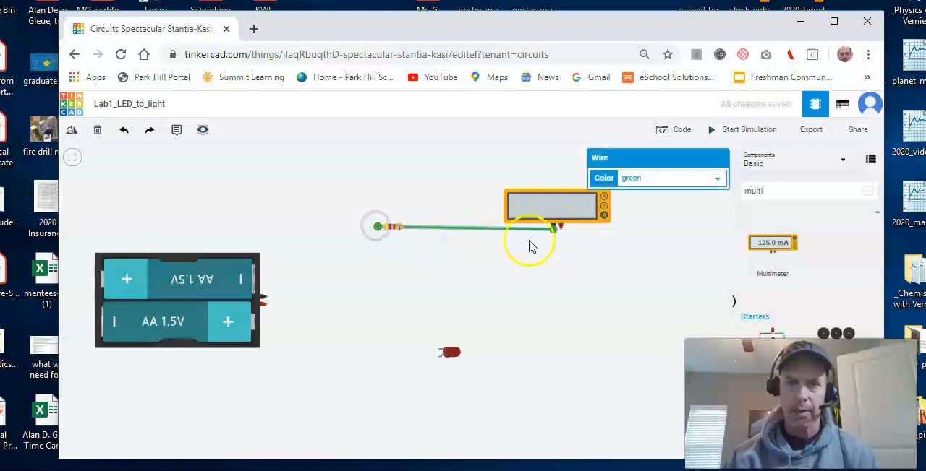
pyautogui.click(561, 230)
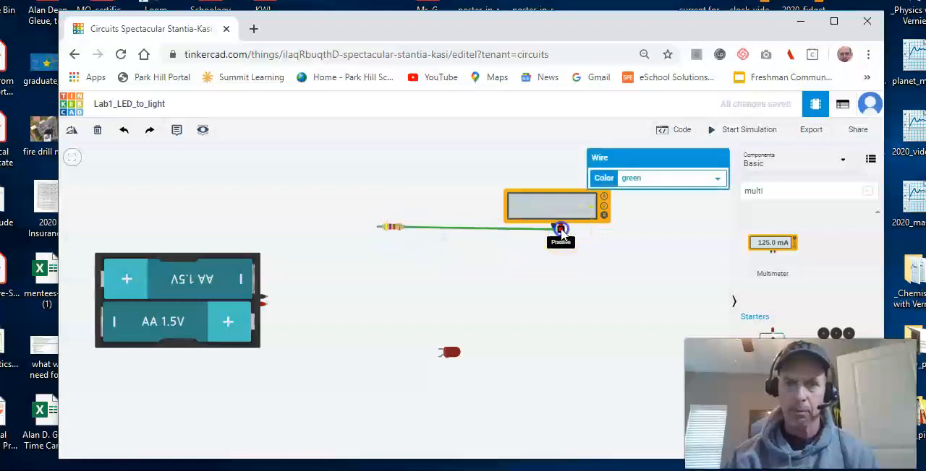
pyautogui.click(408, 227)
pyautogui.click(739, 133)
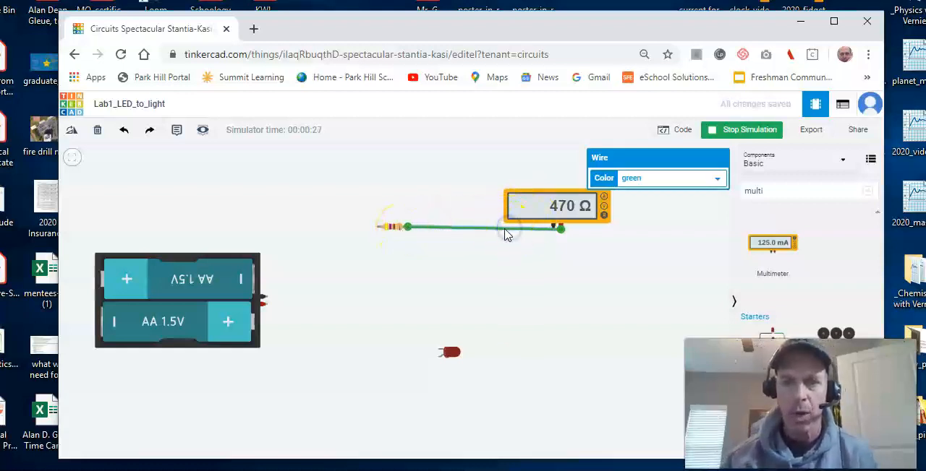
pyautogui.click(734, 130)
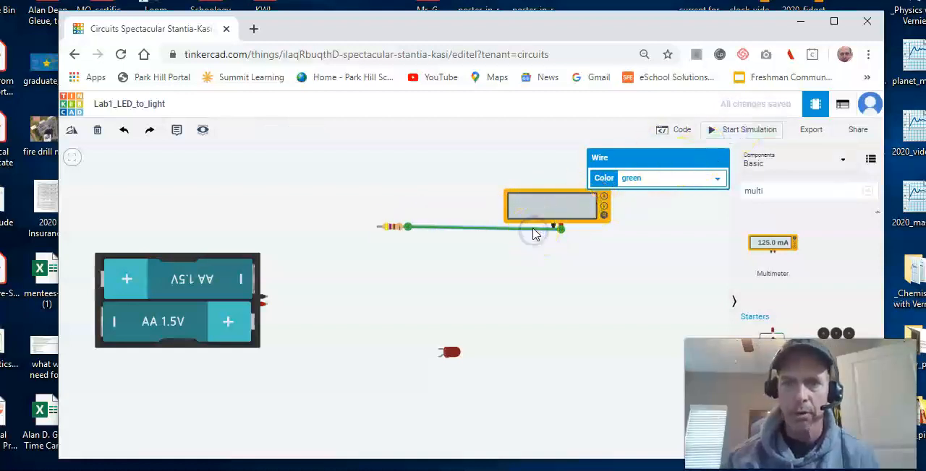
# Step: Delete both wires between the multimeter and the resistor and move the multimeter above the battery pack
pyautogui.press('Delete')
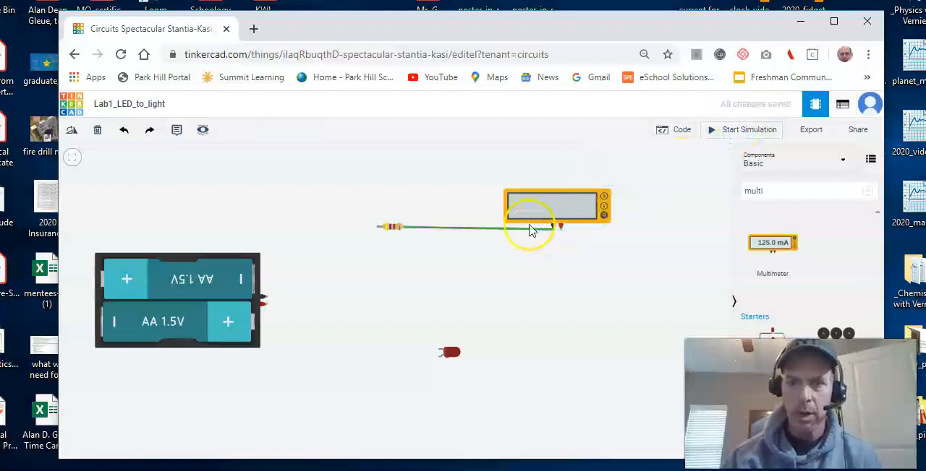
pyautogui.click(529, 229)
pyautogui.press('Delete')
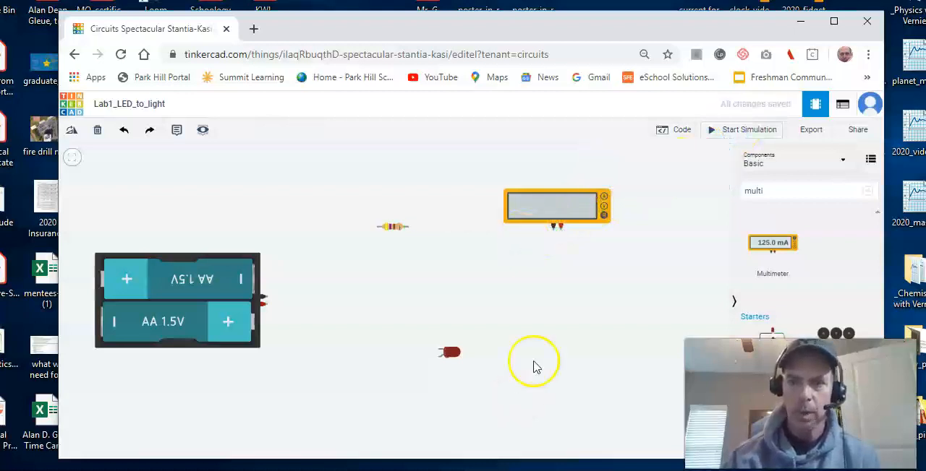
pyautogui.moveTo(557, 195); pyautogui.dragTo(299, 182)
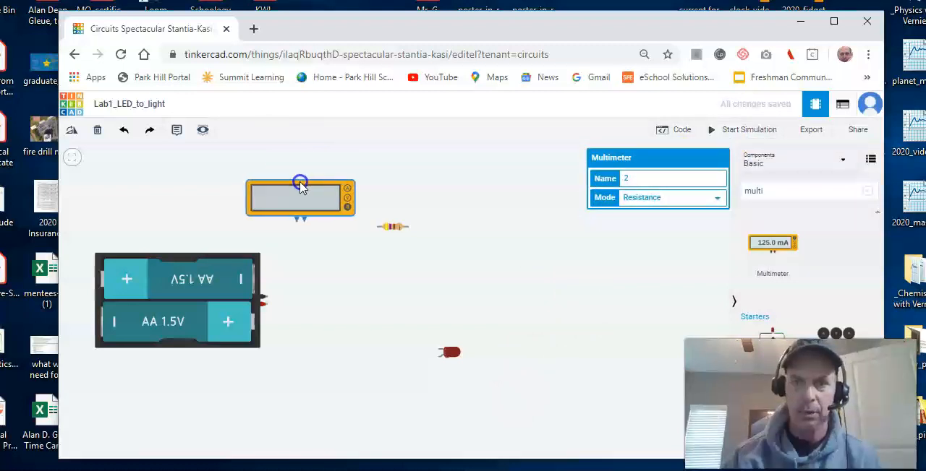
# Step: Set the multimeter above the battery pack to Amperage and place three more multimeters to the right of the resistor and LED
pyautogui.click(710, 202)
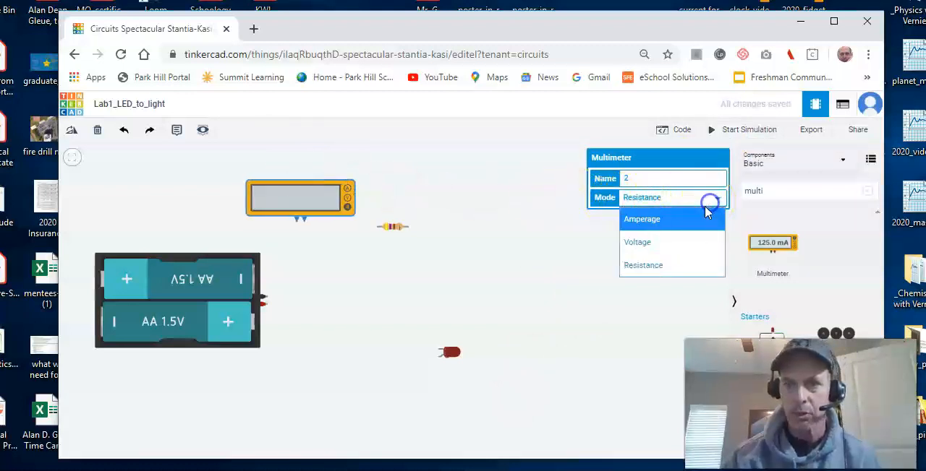
pyautogui.click(686, 220)
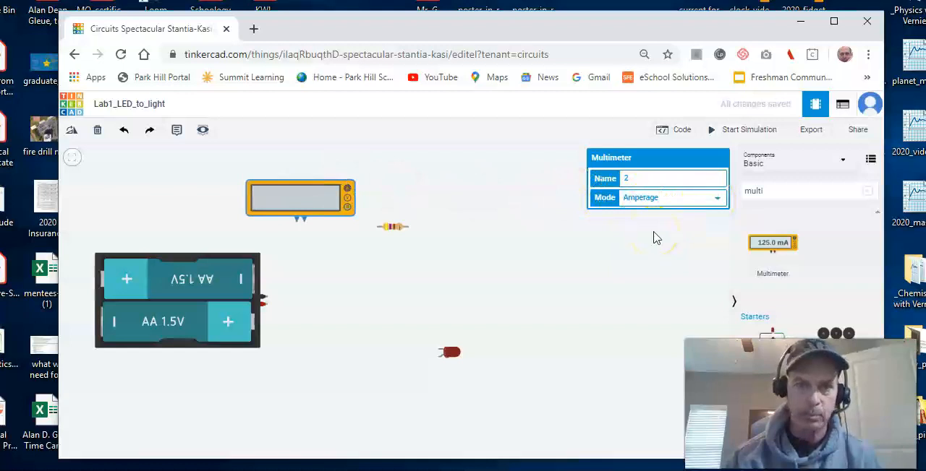
pyautogui.click(761, 246)
pyautogui.moveTo(766, 246); pyautogui.dragTo(551, 242)
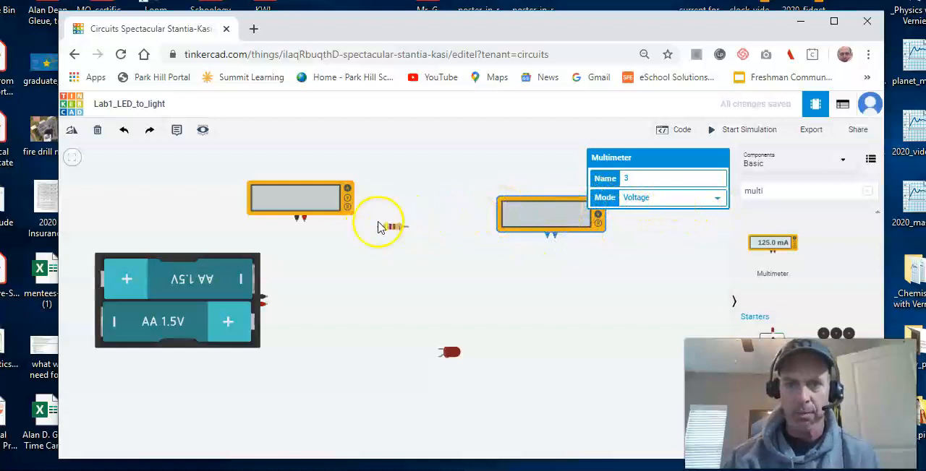
pyautogui.moveTo(771, 246); pyautogui.dragTo(561, 320)
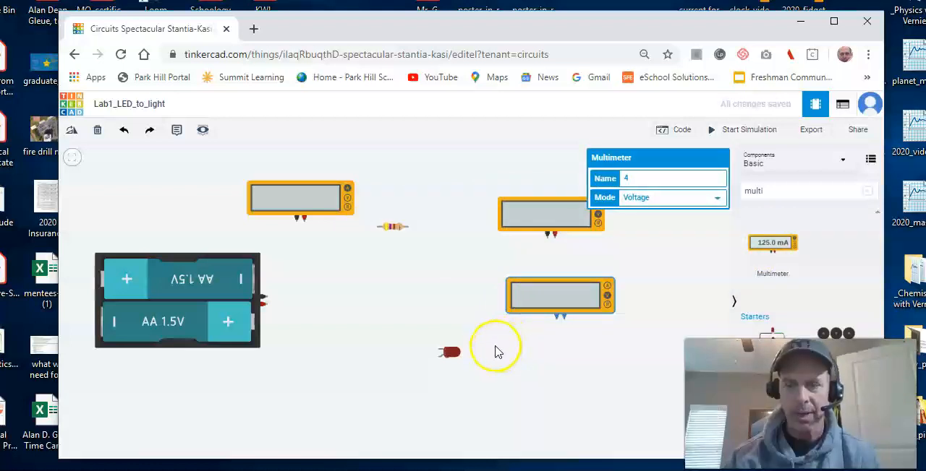
pyautogui.moveTo(789, 249); pyautogui.dragTo(675, 269)
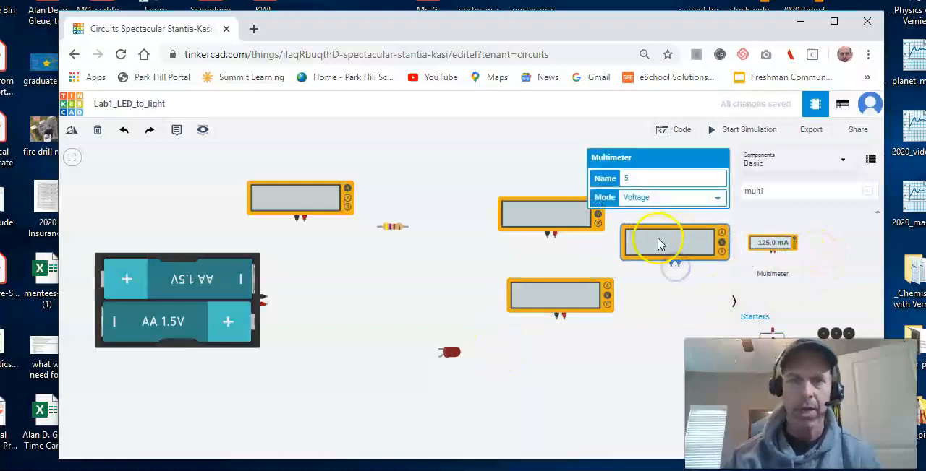
# Step: Check the measurement mode of each of the four multimeters
pyautogui.click(327, 188)
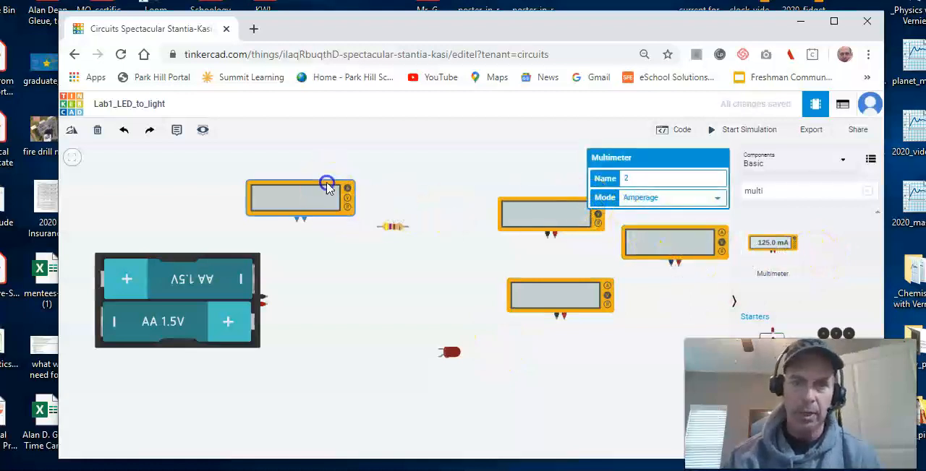
pyautogui.click(574, 200)
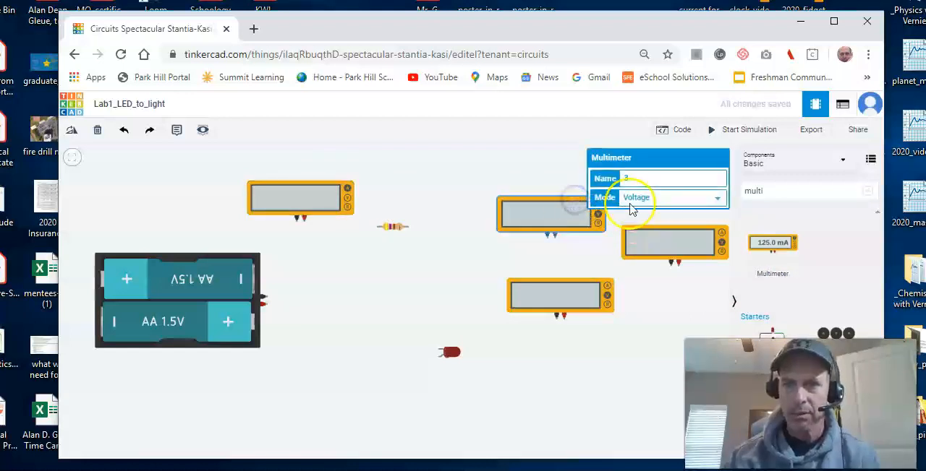
pyautogui.click(654, 231)
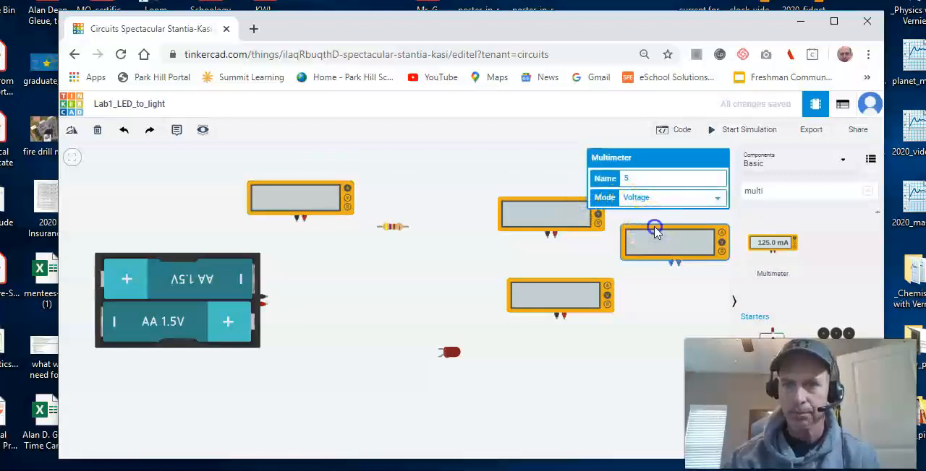
pyautogui.click(588, 281)
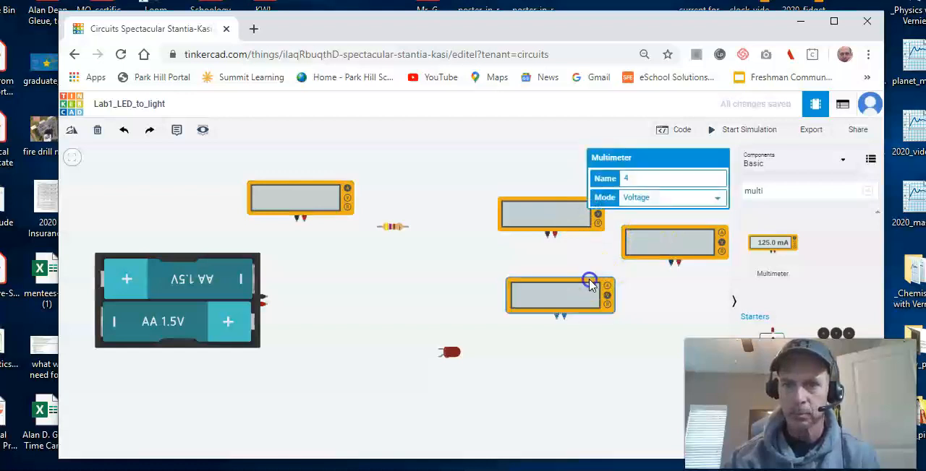
pyautogui.click(663, 232)
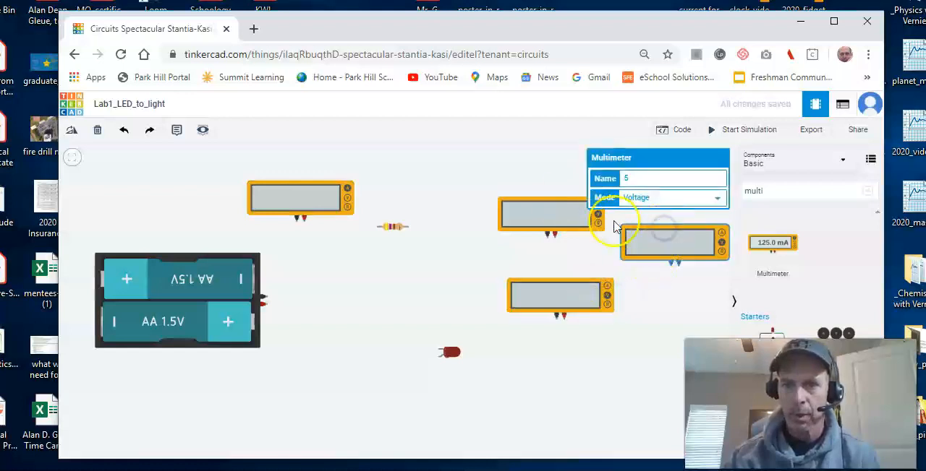
# Step: Rotate multimeter 3 to vertical with its terminals facing the resistor and move it beside the resistor
pyautogui.click(558, 203)
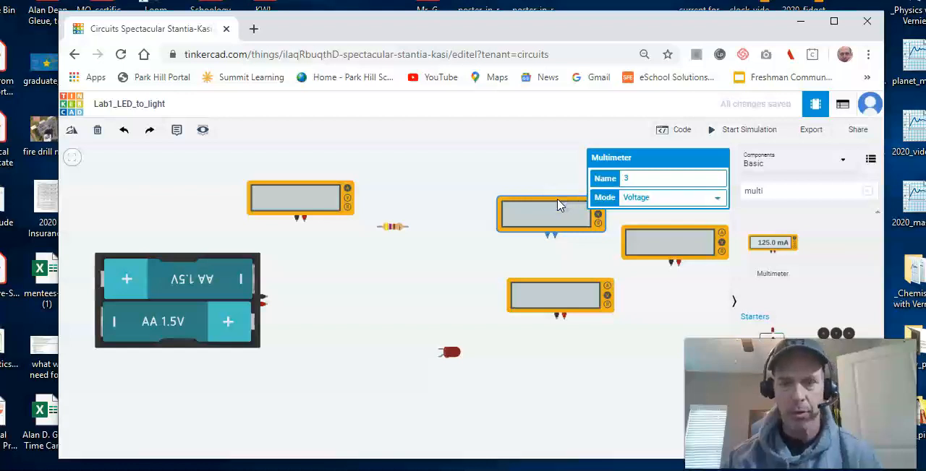
pyautogui.press('r')
pyautogui.press('r')
pyautogui.press('r')
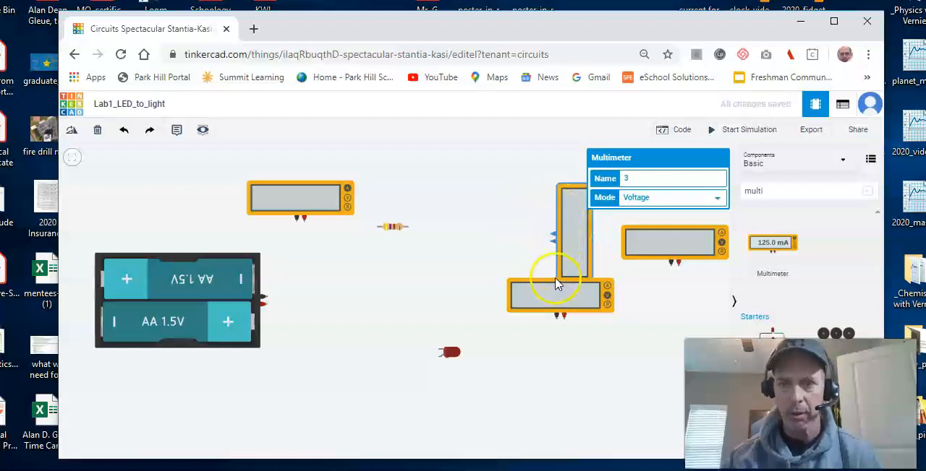
pyautogui.moveTo(558, 227); pyautogui.dragTo(482, 207)
# Step: Rotate multimeter 4 to vertical with its terminals facing the LED and move it beside the LED
pyautogui.click(554, 306)
pyautogui.press('r')
pyautogui.press('r')
pyautogui.press('r')
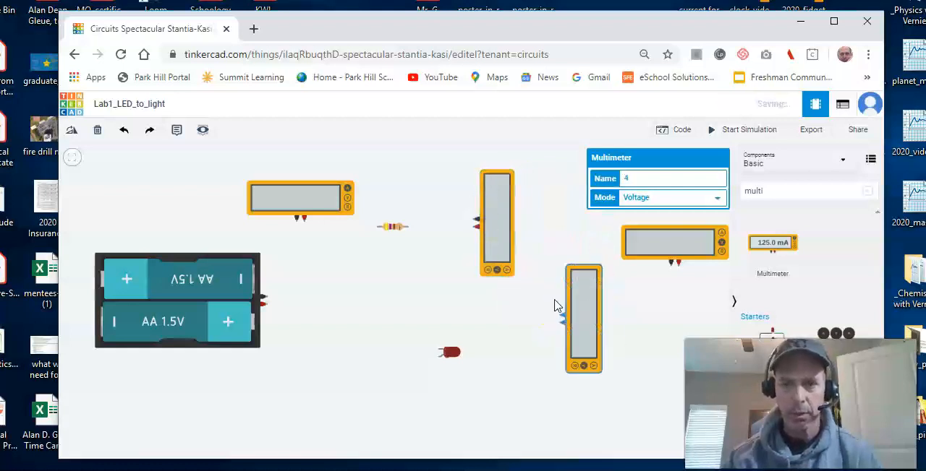
pyautogui.moveTo(569, 299); pyautogui.dragTo(503, 353)
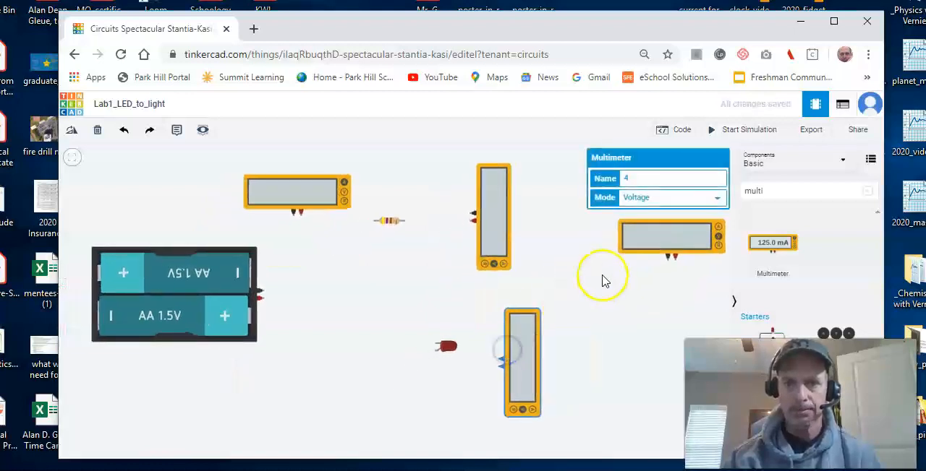
# Step: Rotate multimeter 5 to vertical and place it to the right of the two other vertical multimeters
pyautogui.click(683, 222)
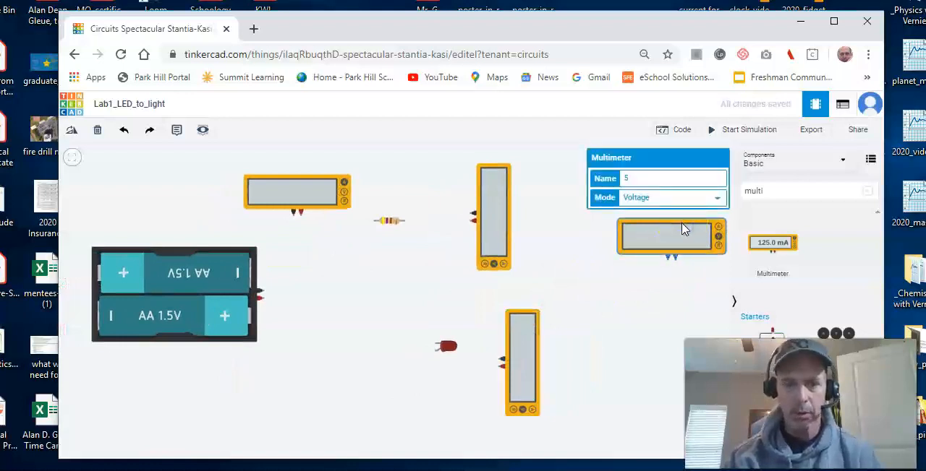
pyautogui.press('r')
pyautogui.moveTo(684, 232); pyautogui.dragTo(580, 279)
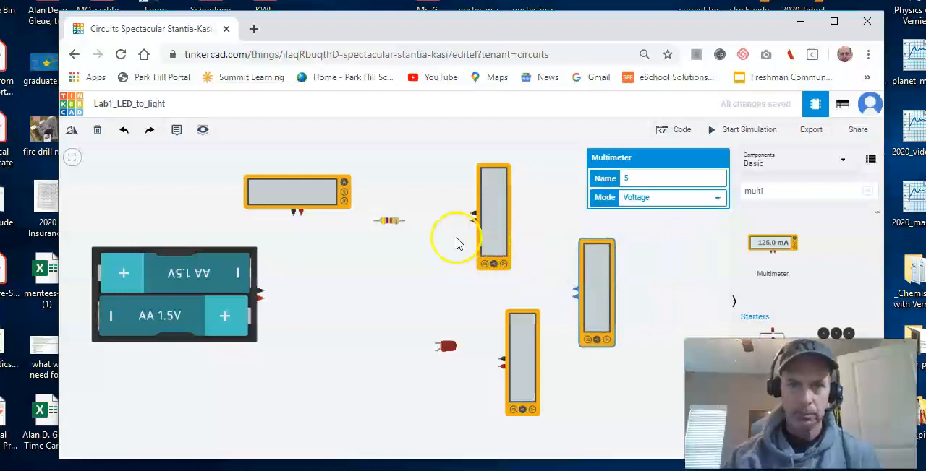
# Step: Rotate the resistor to vertical and move it slightly down, between the battery pack and multimeter 3
pyautogui.click(393, 221)
pyautogui.press('r')
pyautogui.moveTo(391, 237)
pyautogui.mouseDown()
pyautogui.moveTo(393, 268)
pyautogui.moveTo(398, 245)
pyautogui.mouseUp()
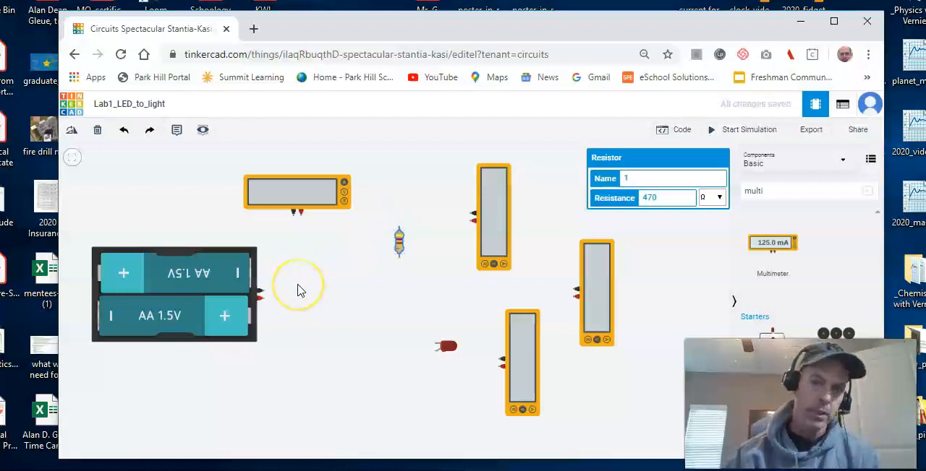
# Step: Wire the battery pack's positive terminal to the ammeter's positive terminal, and the ammeter's negative terminal to the resistor's Terminal 1
pyautogui.click(263, 300)
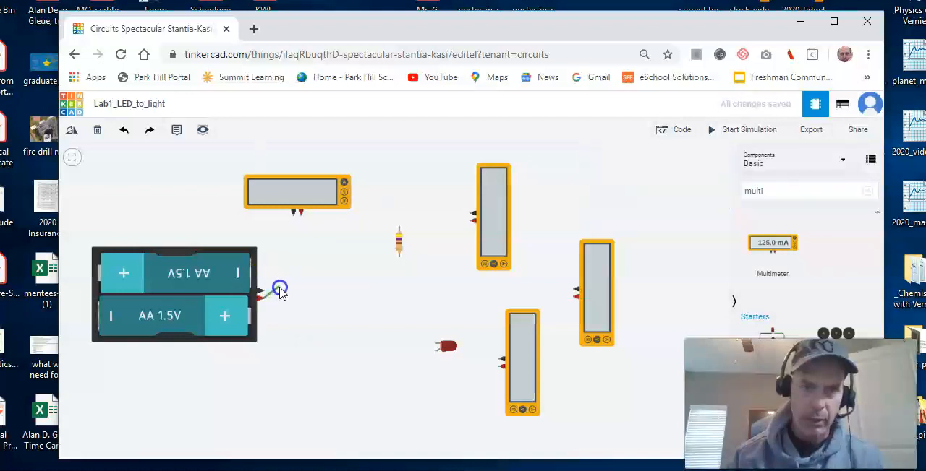
pyautogui.click(300, 216)
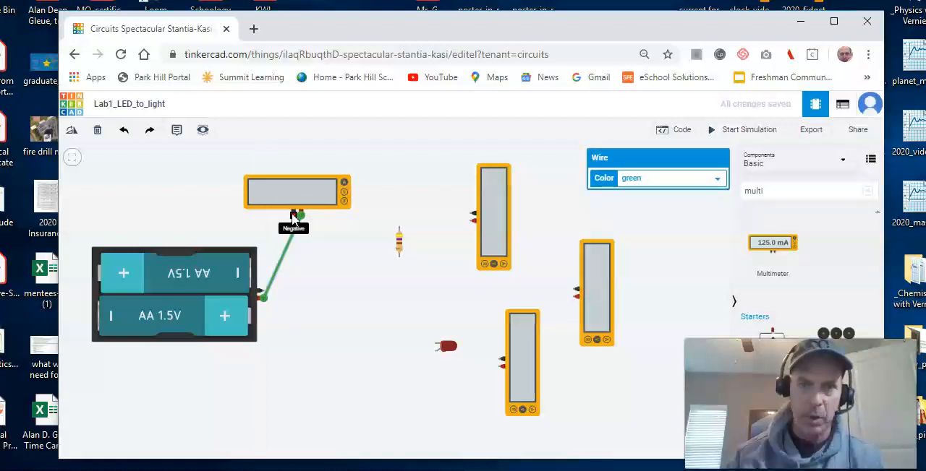
pyautogui.click(293, 216)
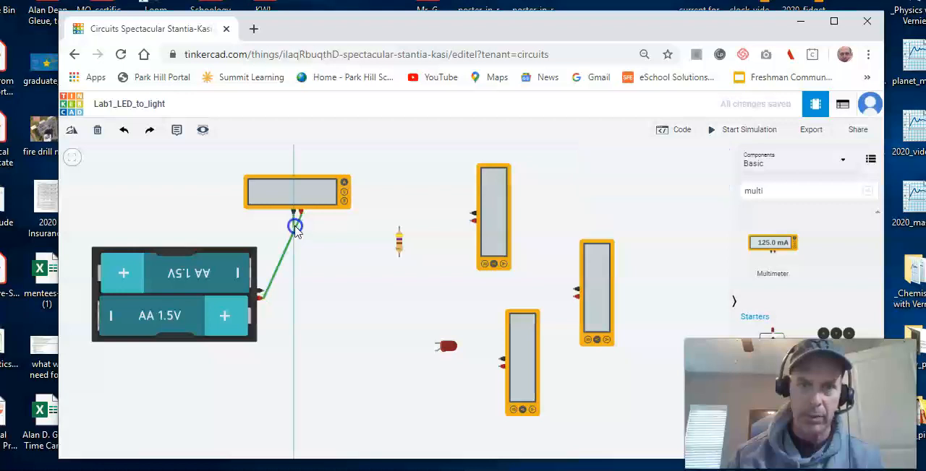
pyautogui.click(398, 229)
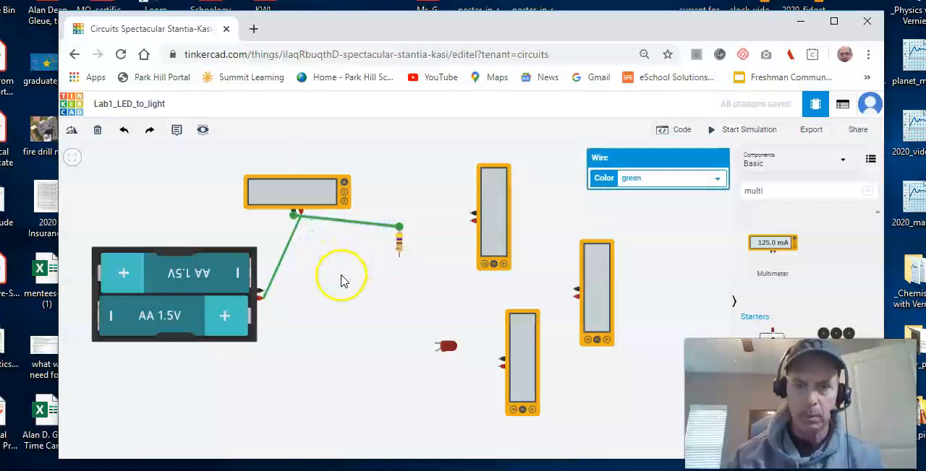
# Step: Wire the resistor's Terminal 2 to the LED's anode, and the LED's cathode to the battery pack's negative terminal
pyautogui.click(398, 259)
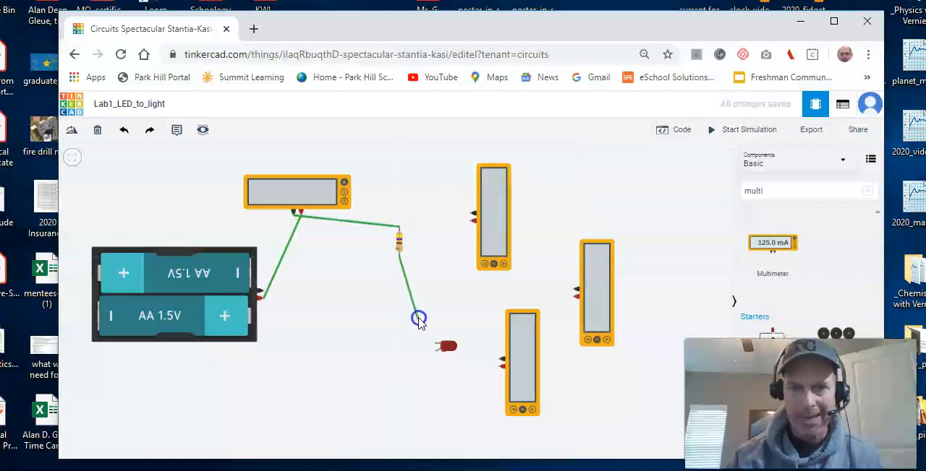
pyautogui.click(436, 352)
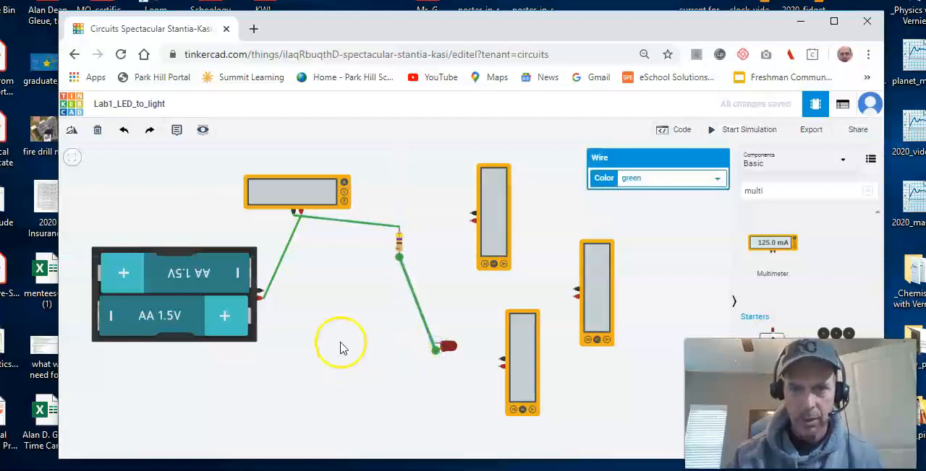
pyautogui.click(436, 347)
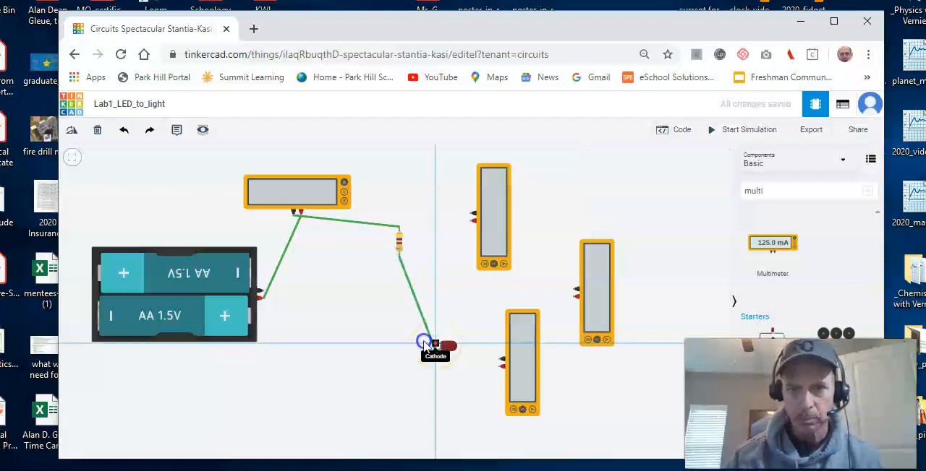
pyautogui.click(262, 292)
# Step: Simulate the circuit to read the current through the LED, and stop the simulation
pyautogui.click(289, 362)
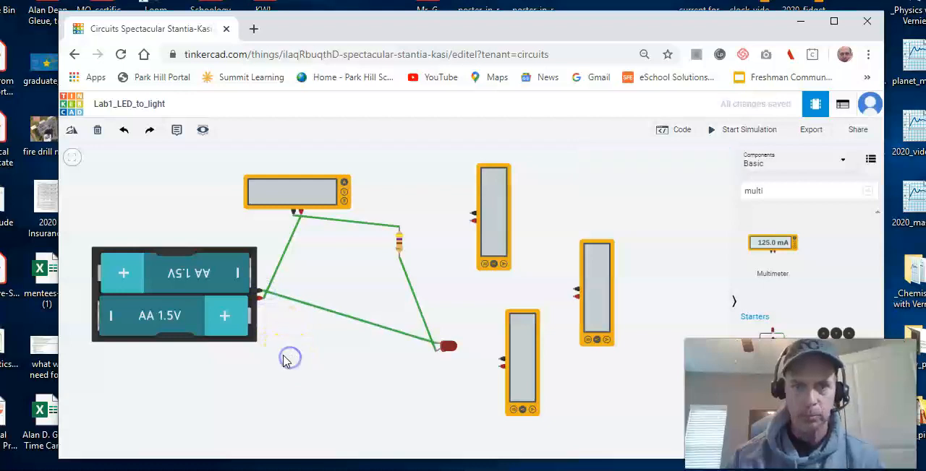
pyautogui.click(294, 351)
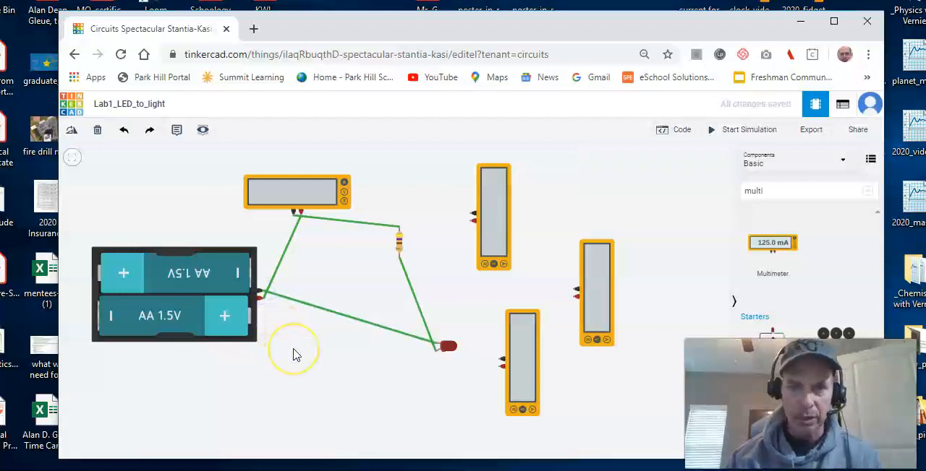
pyautogui.click(749, 132)
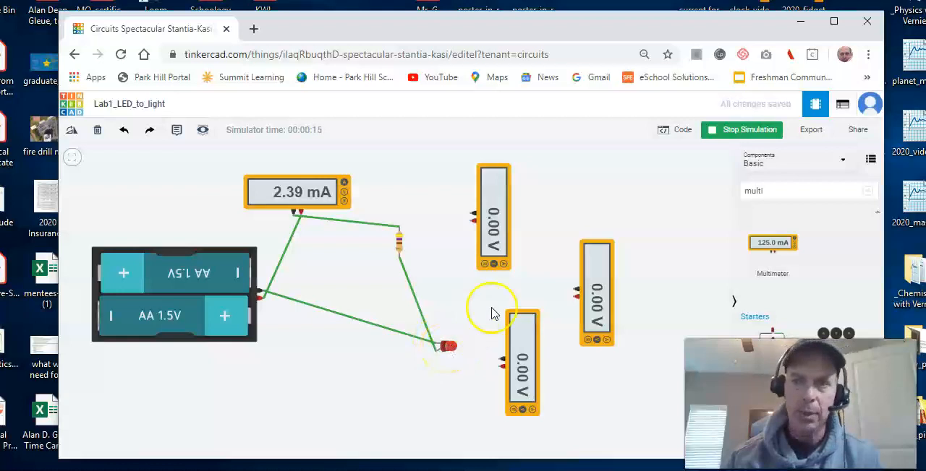
pyautogui.click(732, 129)
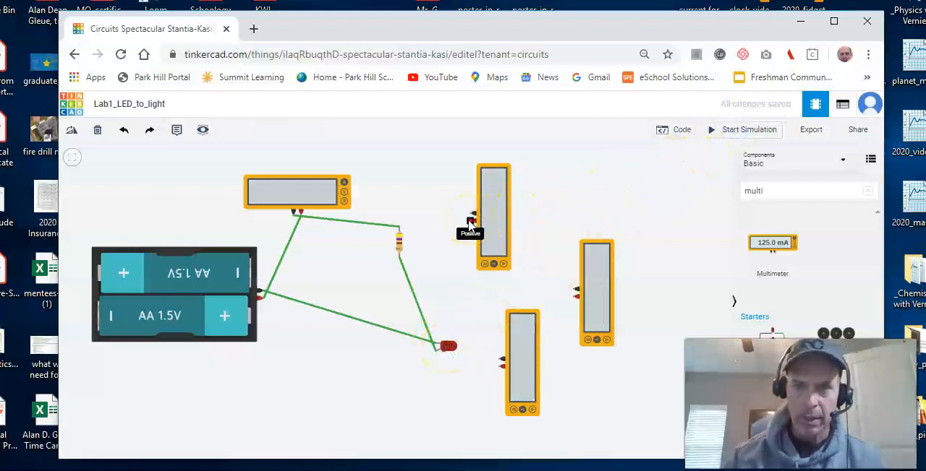
# Step: Wire multimeter 3 across the resistor, connecting its positive terminal to Terminal 1 and its negative terminal to Terminal 2
pyautogui.moveTo(469, 225); pyautogui.dragTo(409, 230)
pyautogui.click(399, 227)
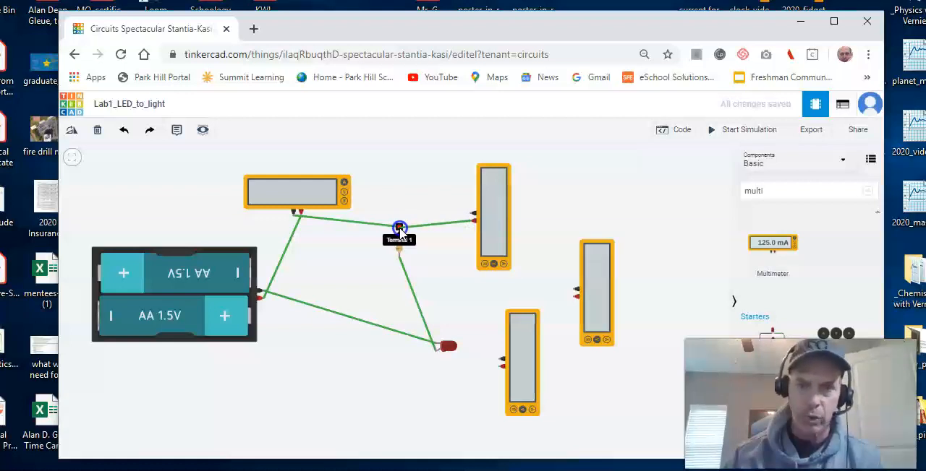
pyautogui.click(399, 228)
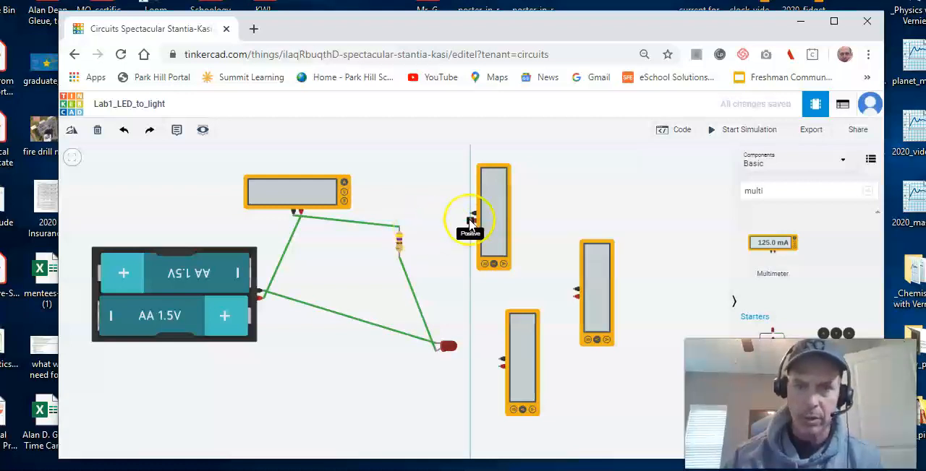
pyautogui.click(400, 228)
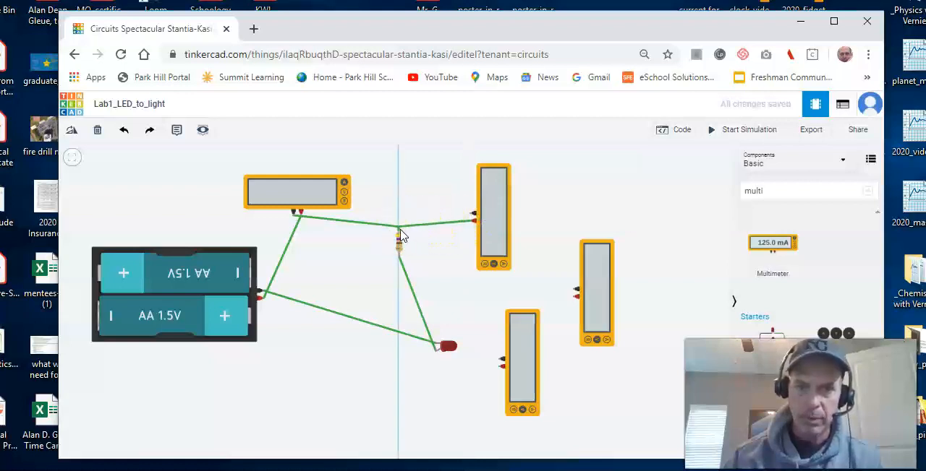
pyautogui.click(398, 228)
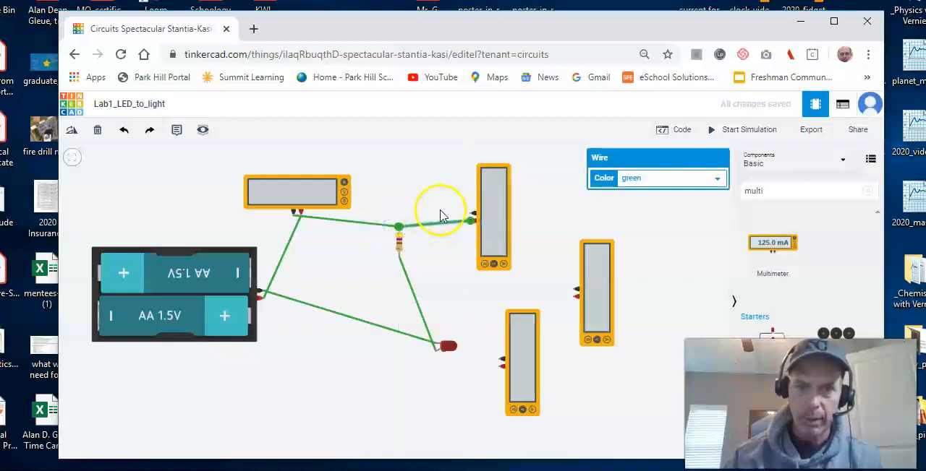
pyautogui.click(470, 216)
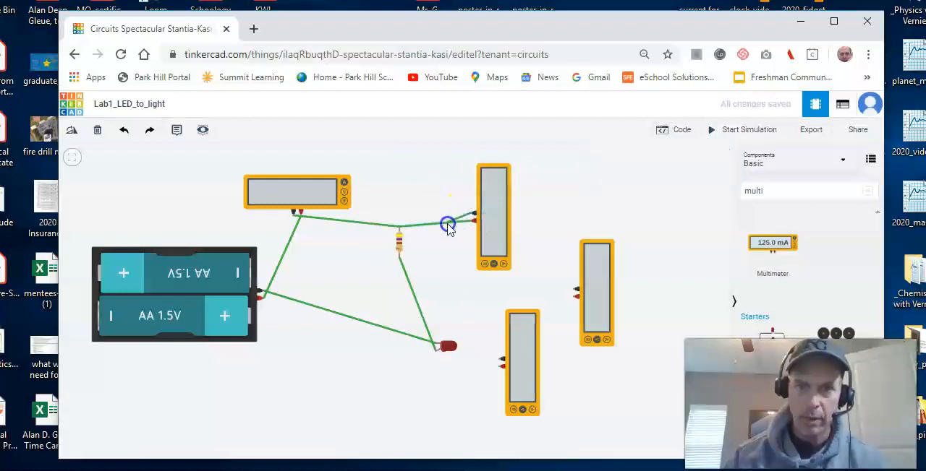
pyautogui.click(398, 259)
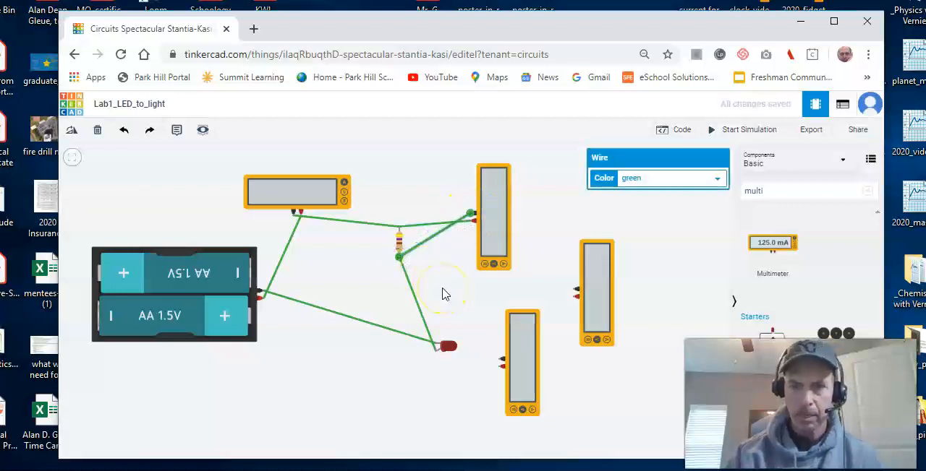
pyautogui.click(499, 368)
pyautogui.click(457, 351)
pyautogui.click(437, 348)
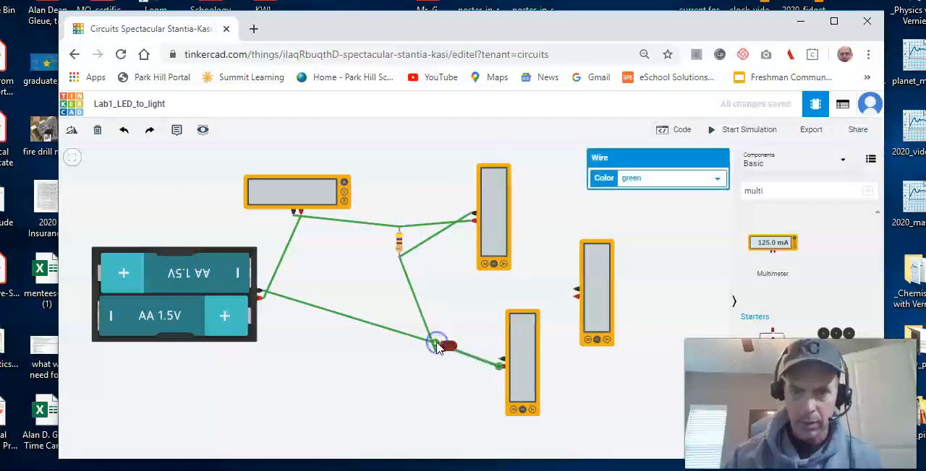
pyautogui.press('Delete')
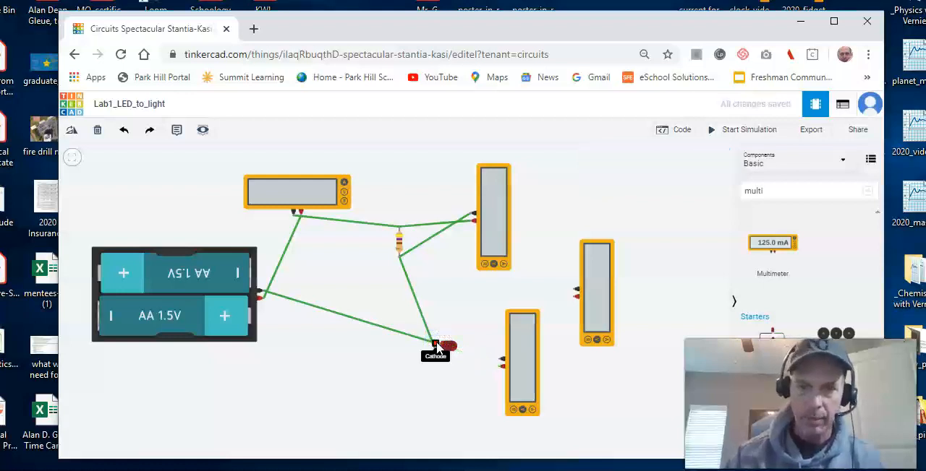
# Step: Wire the multimeter beside the LED across it, connecting its positive terminal to the anode and its negative terminal to the cathode
pyautogui.click(498, 369)
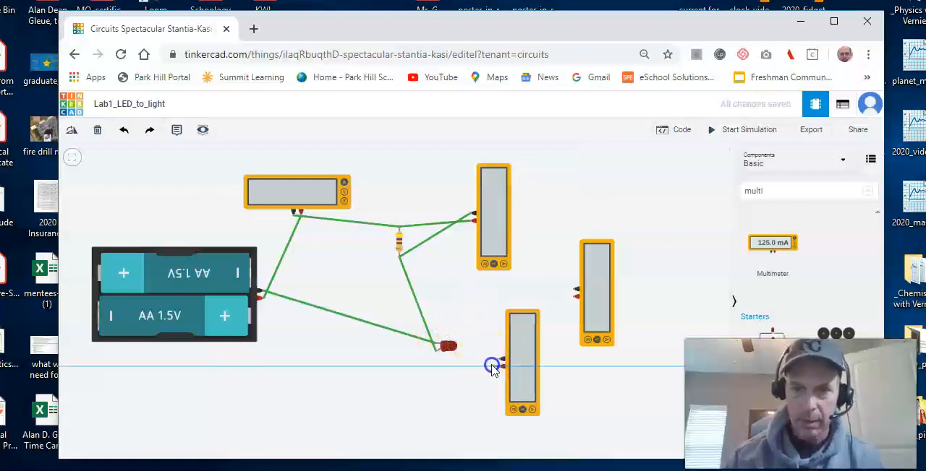
pyautogui.click(437, 353)
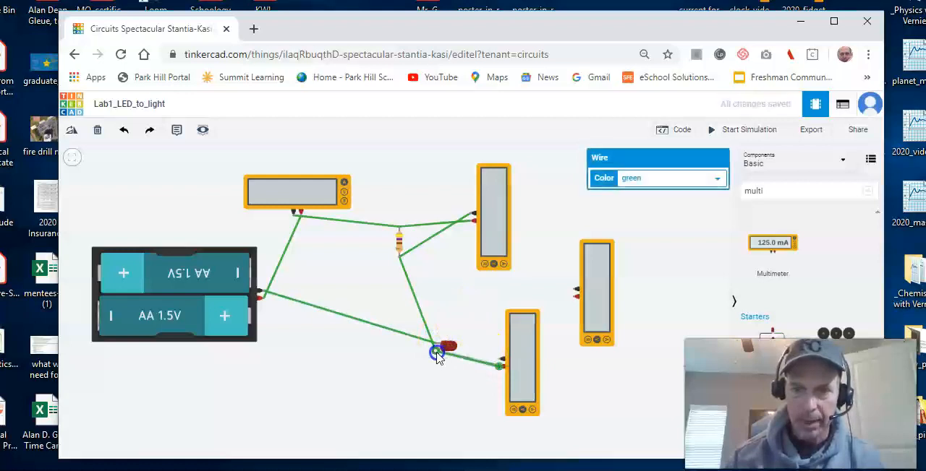
pyautogui.click(499, 361)
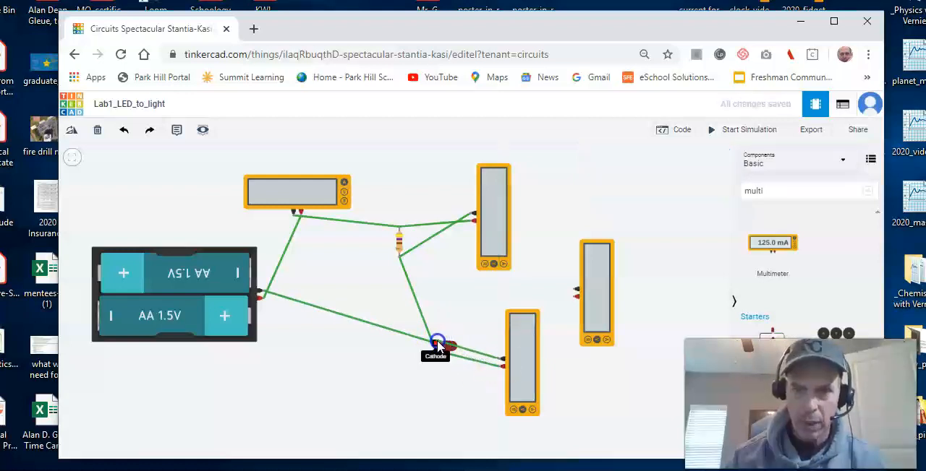
pyautogui.click(439, 345)
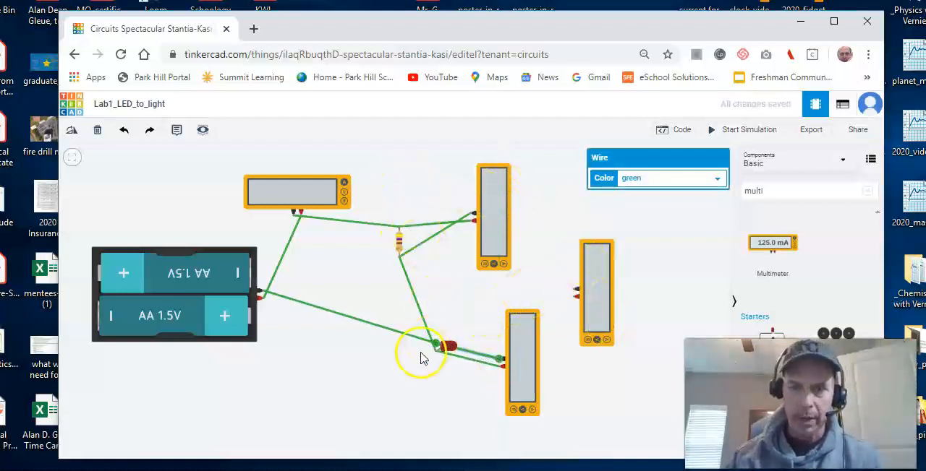
# Step: Wire the remaining multimeter across the resistor and LED together, positive terminal to the resistor's Terminal 1 and negative terminal to the LED's cathode
pyautogui.click(574, 298)
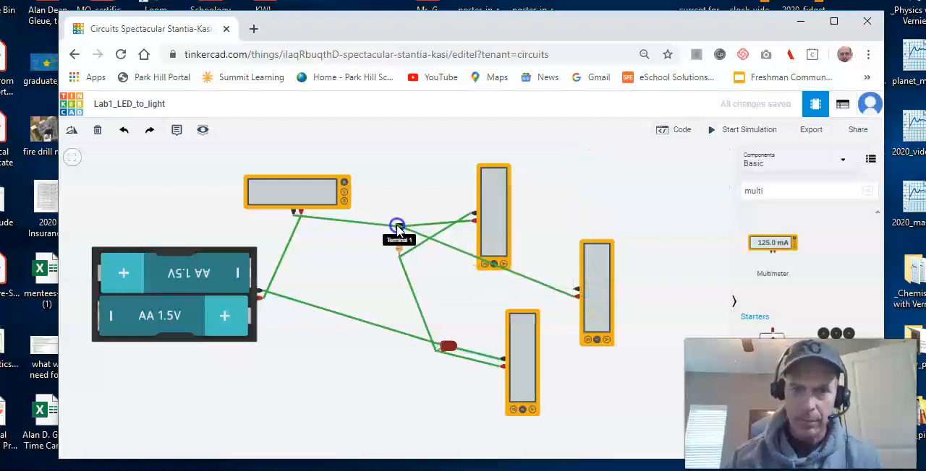
pyautogui.click(397, 229)
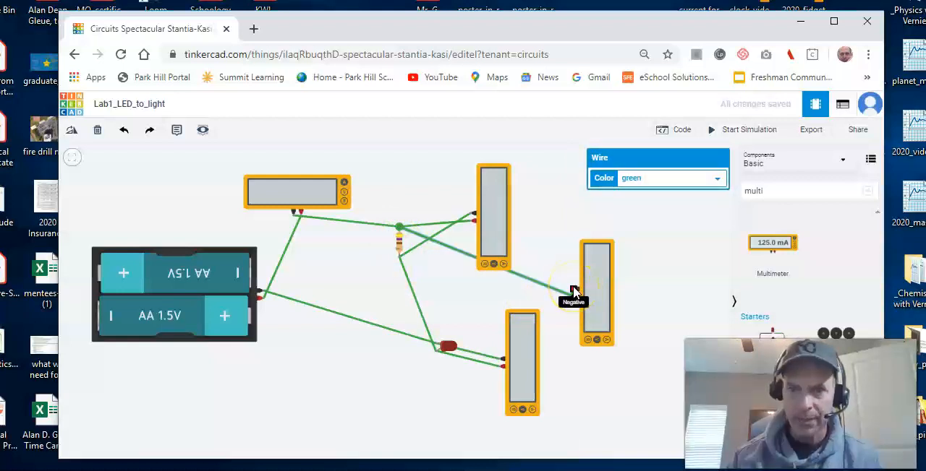
pyautogui.click(573, 292)
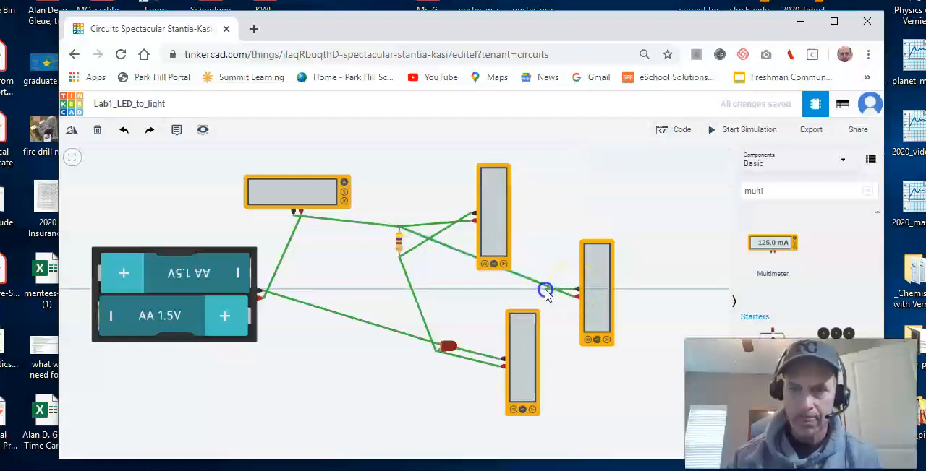
pyautogui.click(436, 346)
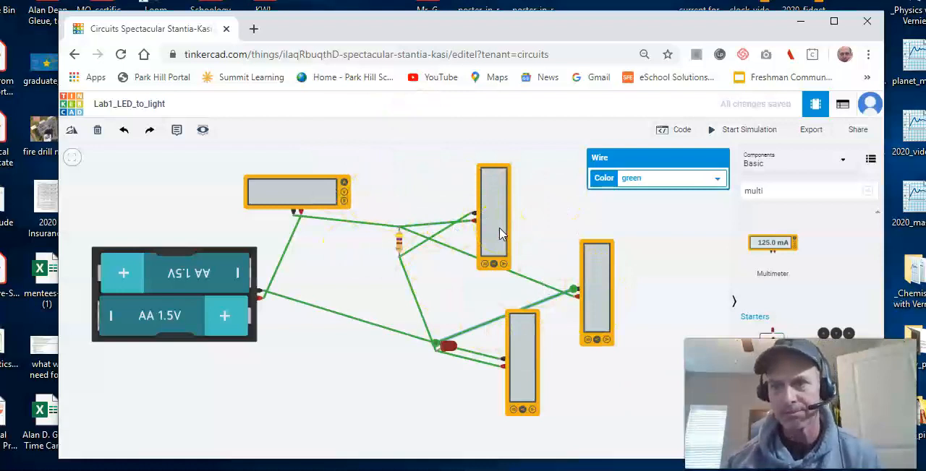
# Step: Simulate the circuit to read the current and the voltages across the resistor, the LED and both together
pyautogui.click(734, 136)
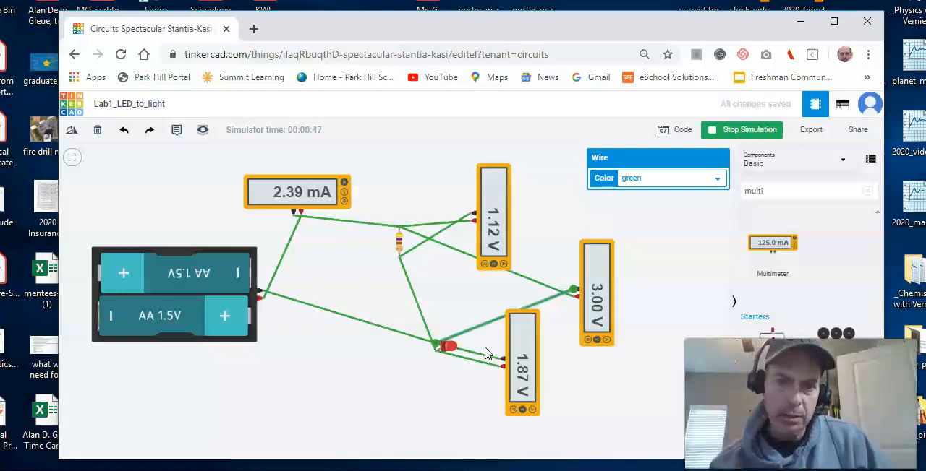
pyautogui.click(449, 348)
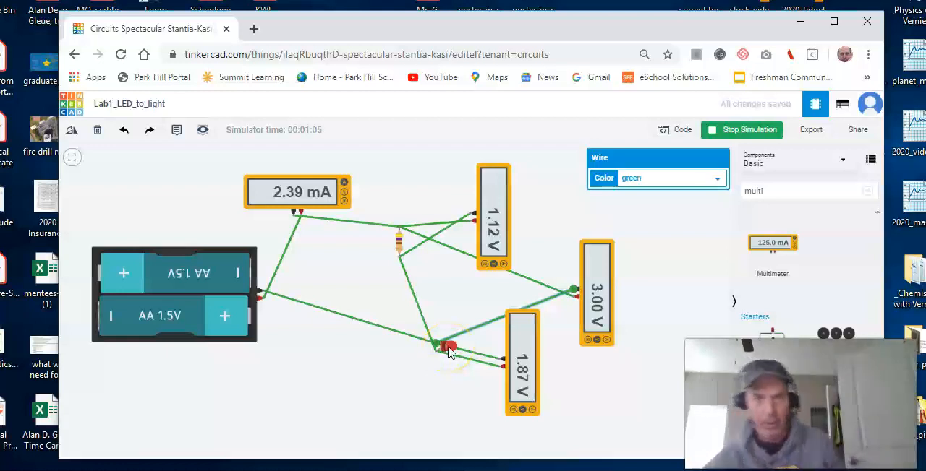
pyautogui.click(457, 351)
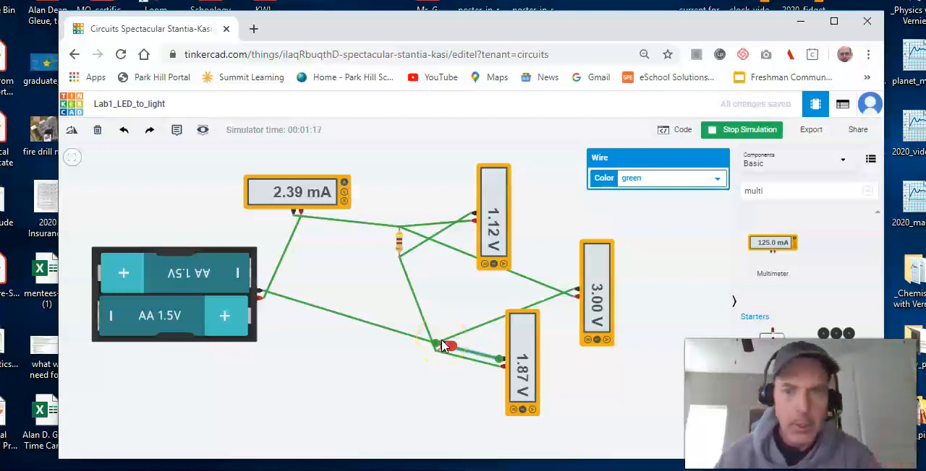
# Step: Stop the simulation, set the resistor's resistance to 100 Ω, and simulate the circuit again
pyautogui.click(413, 259)
pyautogui.click(400, 243)
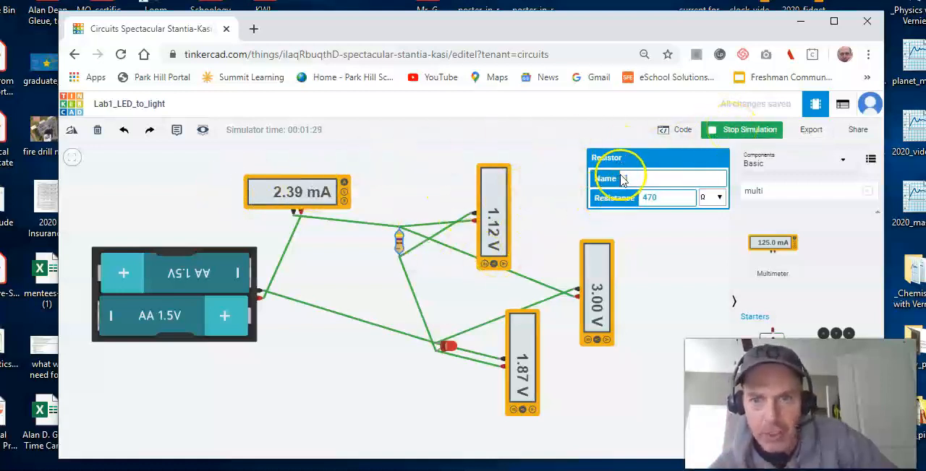
pyautogui.click(739, 130)
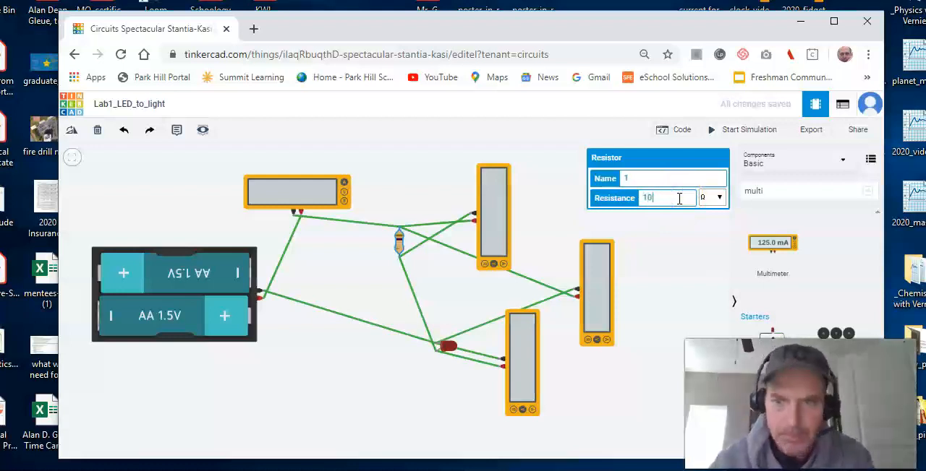
pyautogui.click(598, 248)
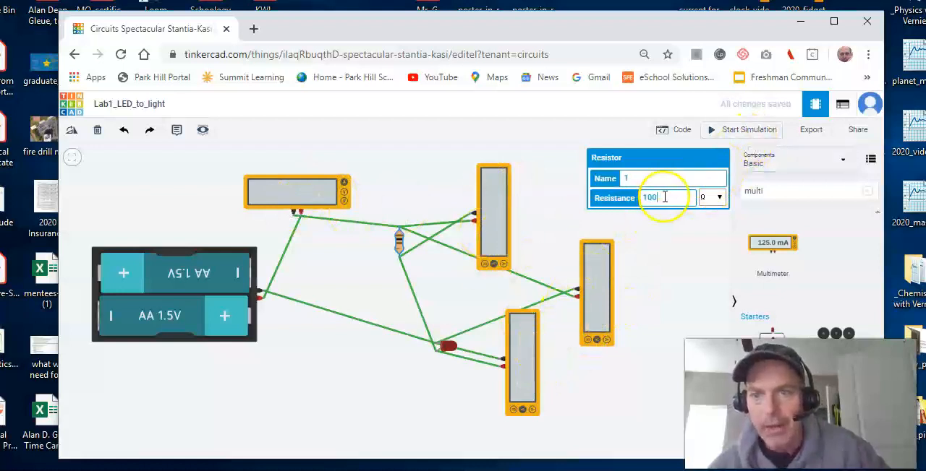
pyautogui.click(729, 131)
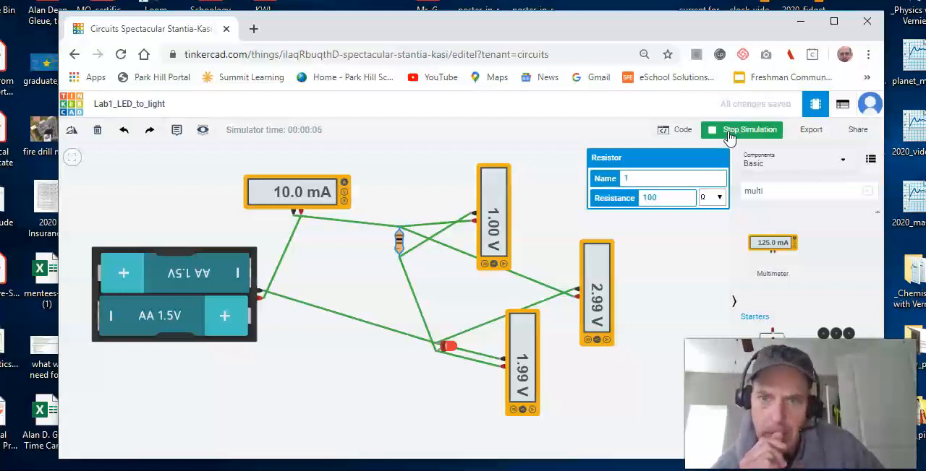
# Step: Set the resistance to 470 Ω while the simulation runs, read the meters, and stop the simulation
pyautogui.doubleClick(658, 197)
pyautogui.write('10')
pyautogui.press('BackSpace')
pyautogui.write('470')
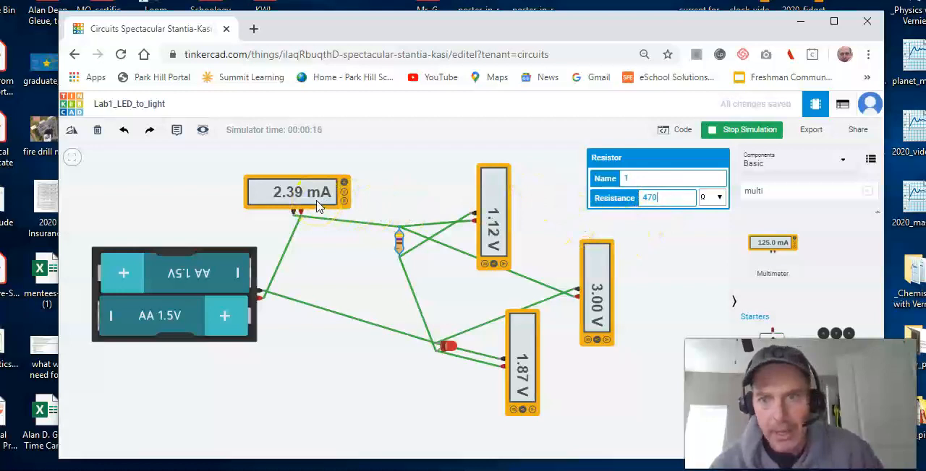
pyautogui.click(716, 130)
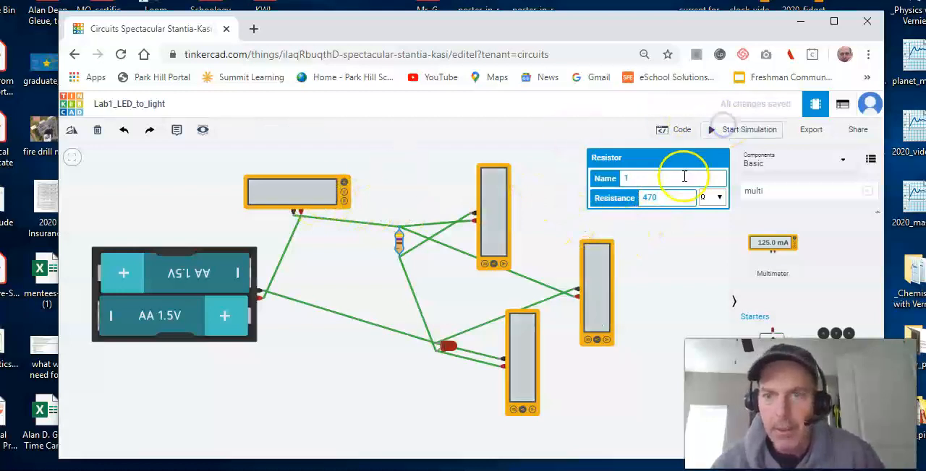
# Step: Set the resistance to 100 Ω, simulate the circuit to compare the current and voltages, and stop the simulation
pyautogui.click(674, 195)
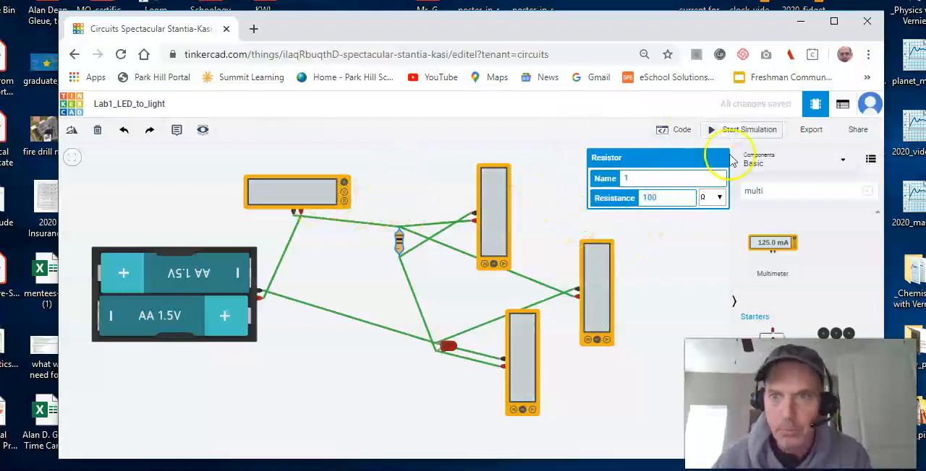
pyautogui.click(751, 133)
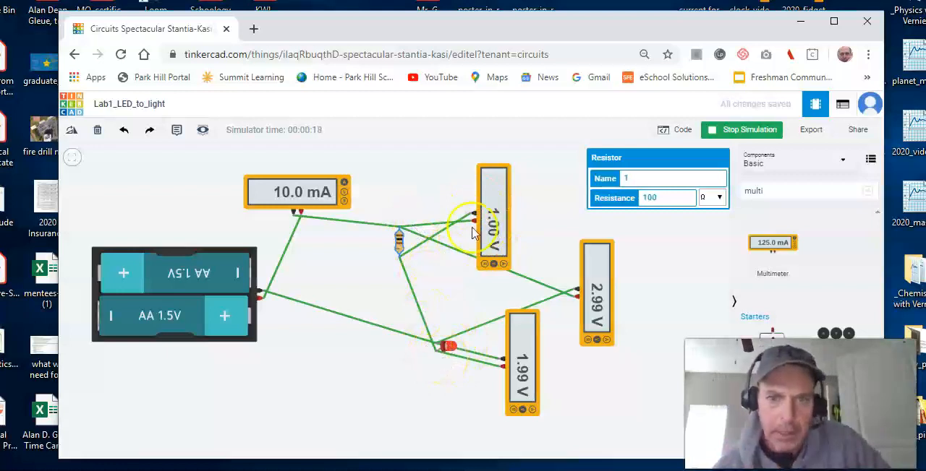
pyautogui.click(594, 293)
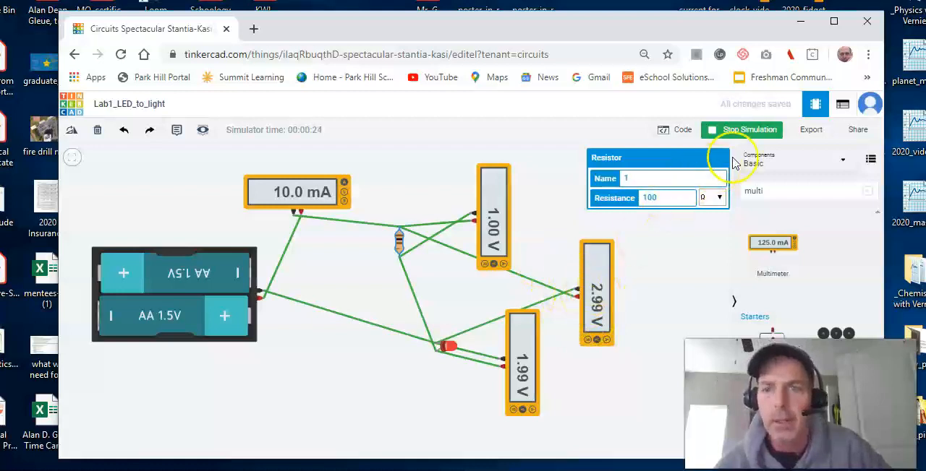
pyautogui.click(745, 129)
# Step: Simulate the circuit with the resistance set to 1000 Ω, raise it to 10000 Ω during the run, and stop the simulation
pyautogui.click(682, 200)
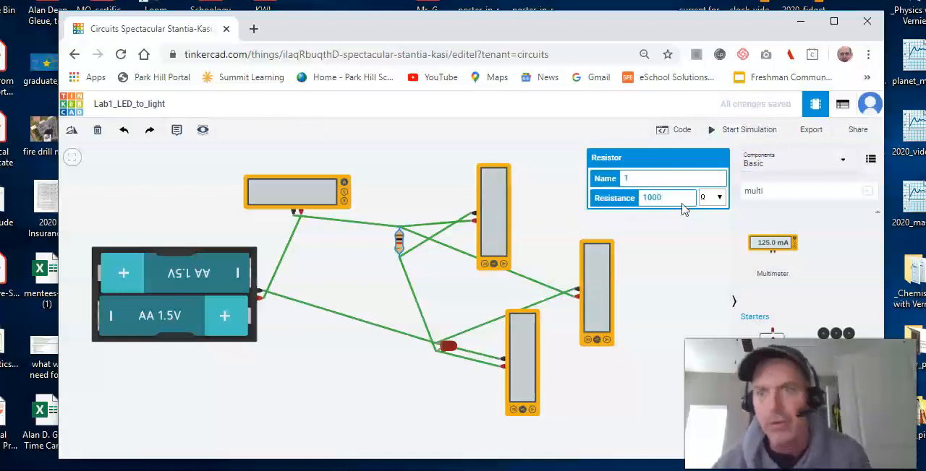
pyautogui.click(743, 131)
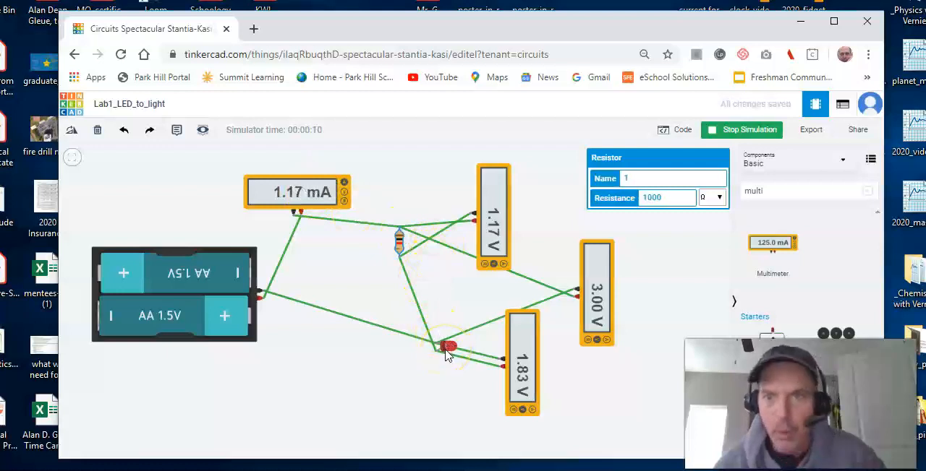
pyautogui.click(671, 200)
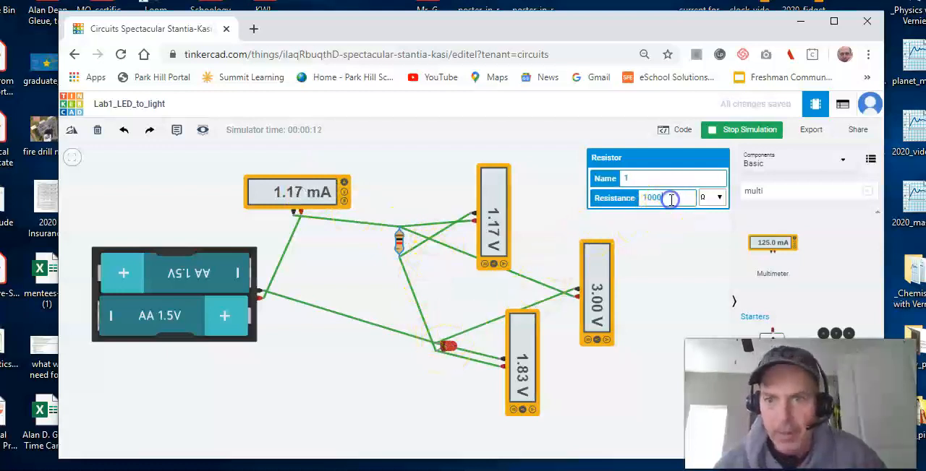
pyautogui.write('0')
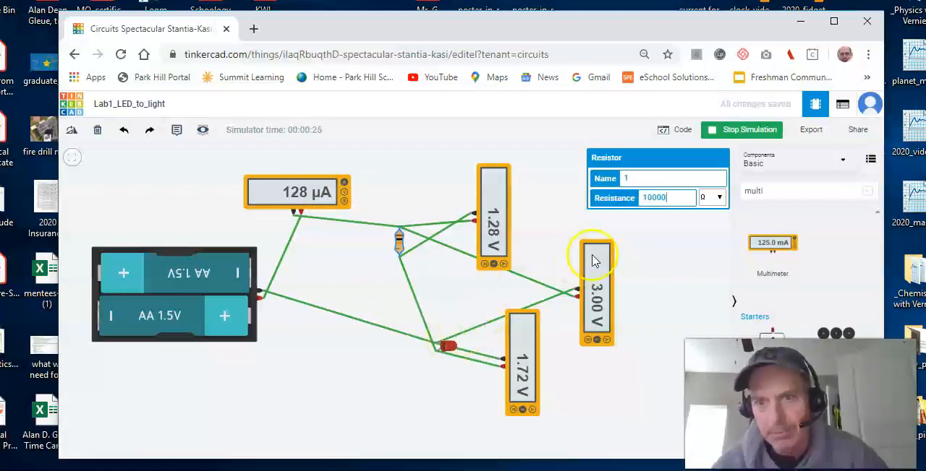
pyautogui.click(716, 130)
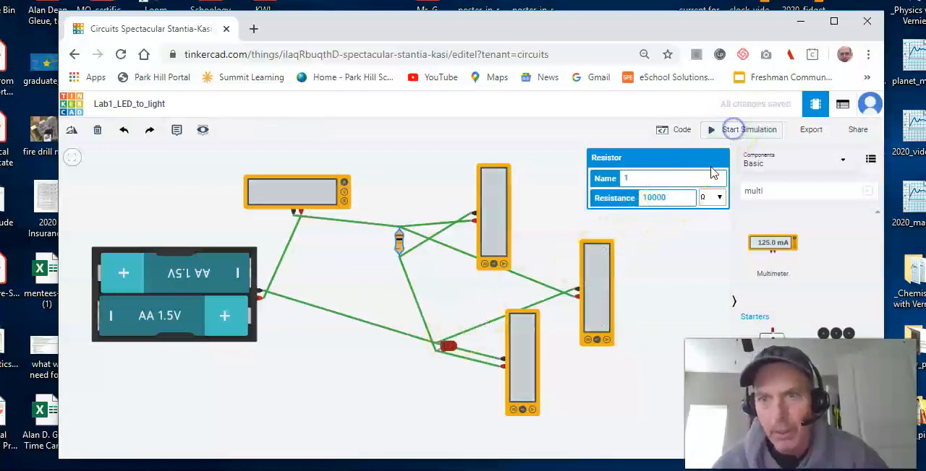
# Step: Set the resistance to 10 Ω, simulate the circuit to check the meters and the LED, and stop the simulation
pyautogui.click(685, 196)
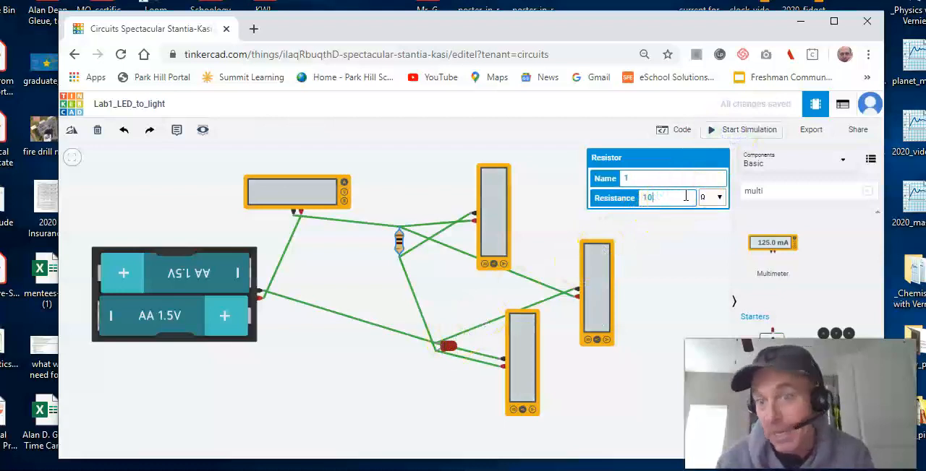
pyautogui.click(756, 136)
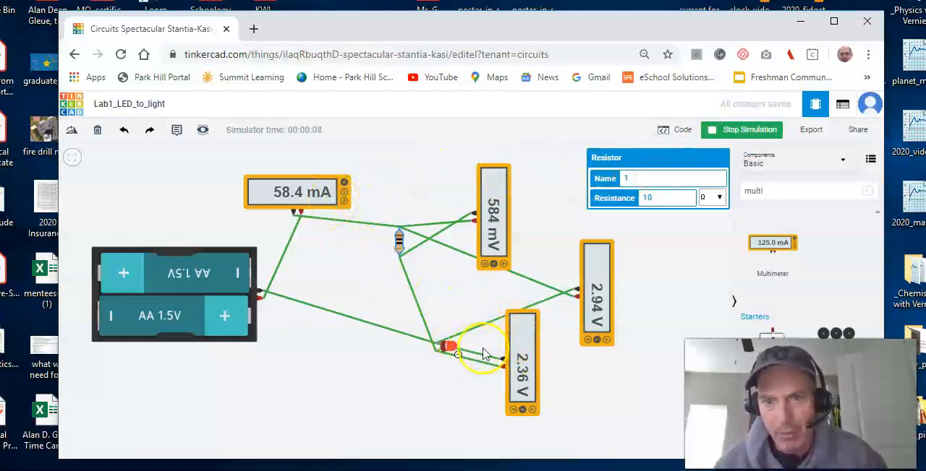
pyautogui.moveTo(456, 351)
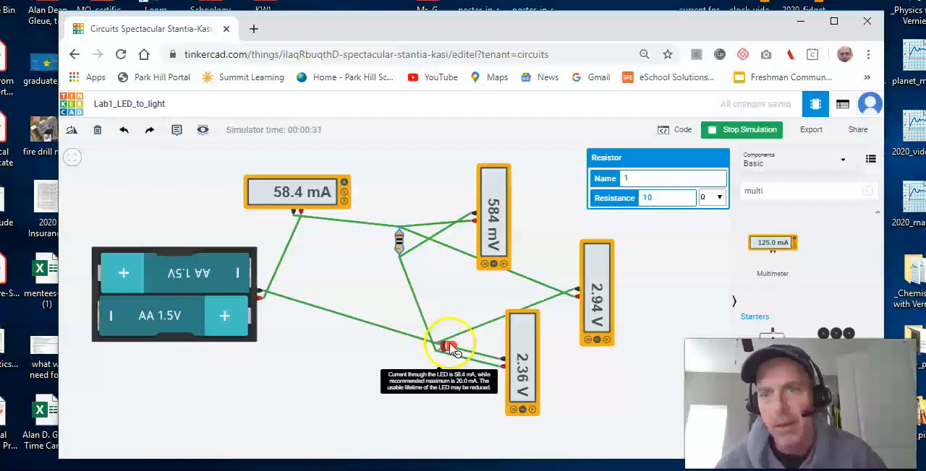
pyautogui.click(743, 130)
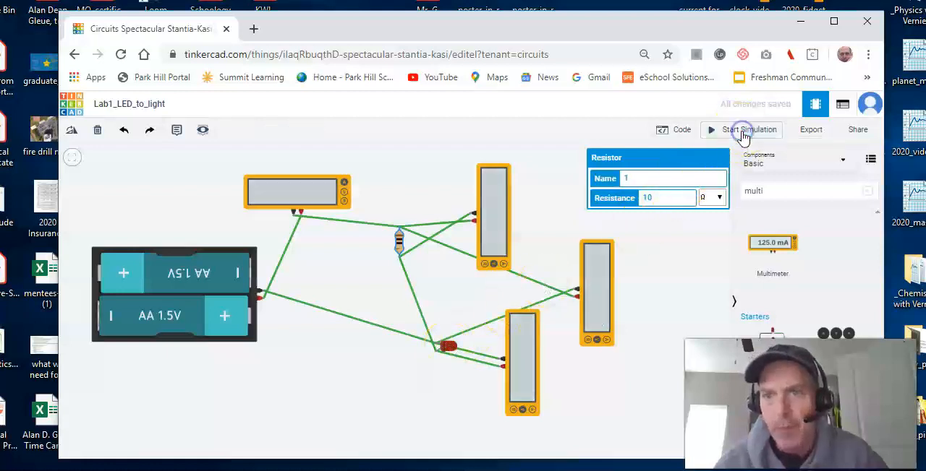
# Step: Set the resistance to 0 Ω, simulate the circuit to observe the effect on the LED, and stop the simulation
pyautogui.click(670, 197)
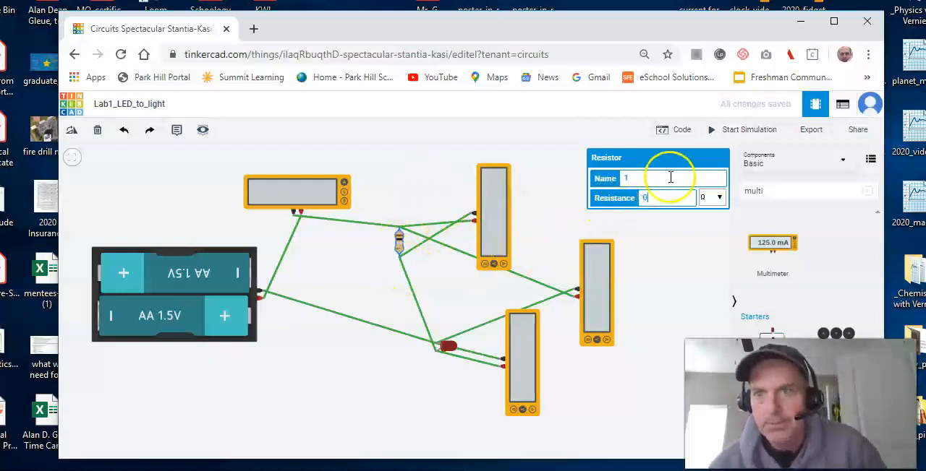
pyautogui.click(724, 132)
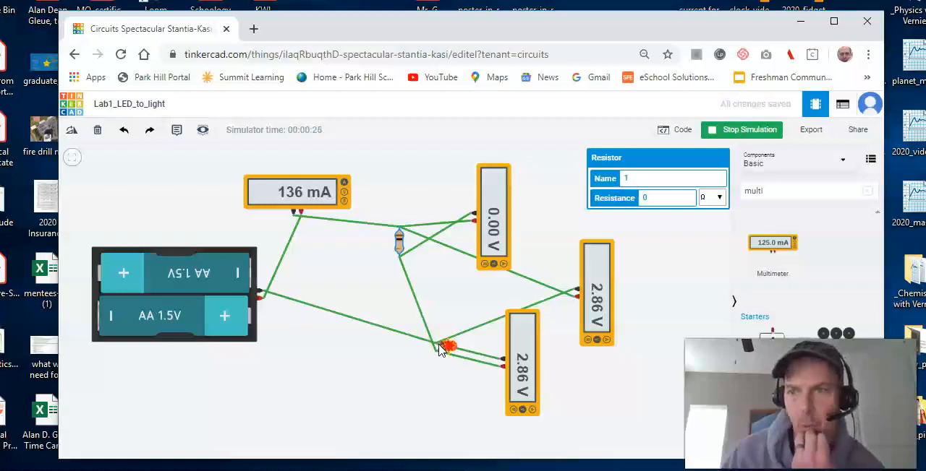
pyautogui.click(727, 130)
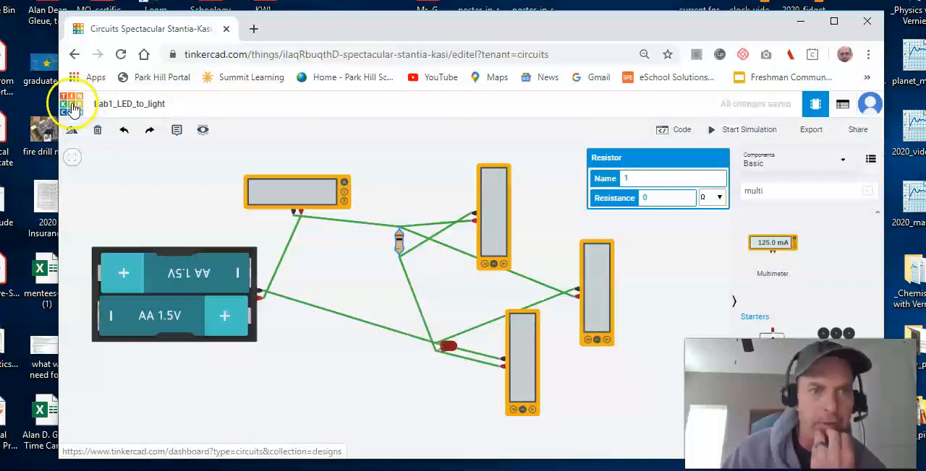
# Step: Return to the circuits dashboard and use Snip & Sketch to capture the profile sidebar together with the Lab1_LED_to_light design
pyautogui.click(71, 107)
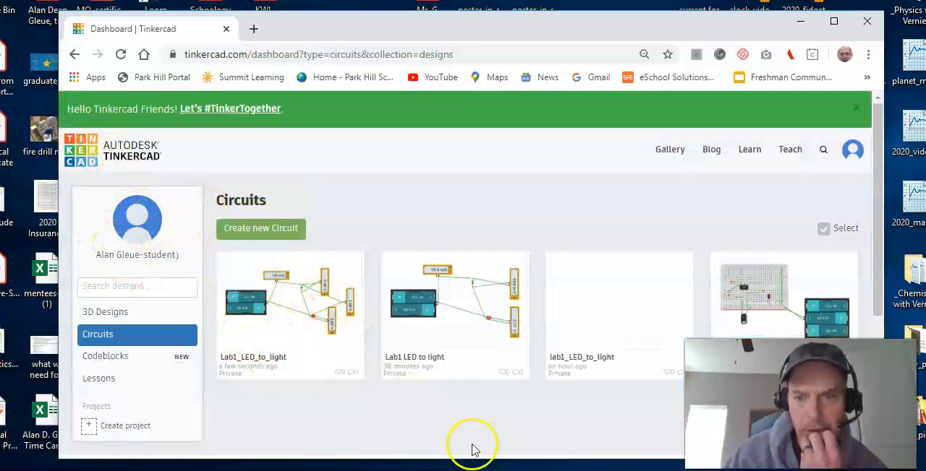
pyautogui.click(550, 470)
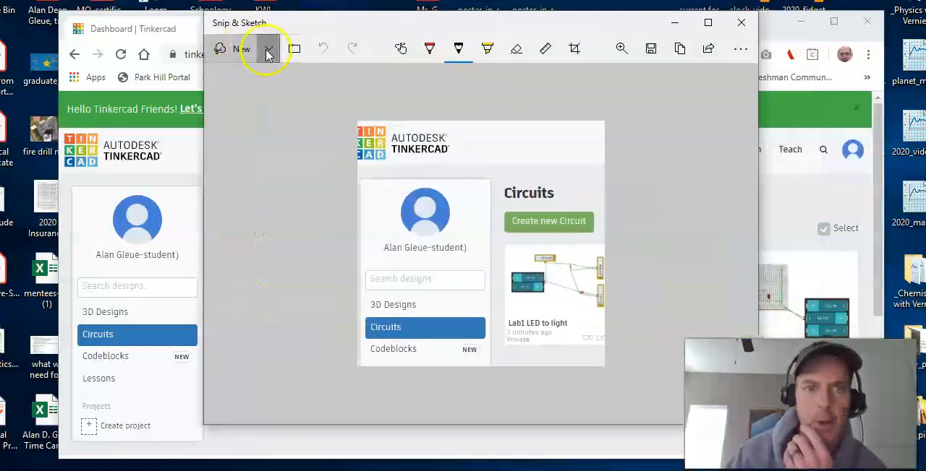
pyautogui.click(267, 54)
pyautogui.click(259, 82)
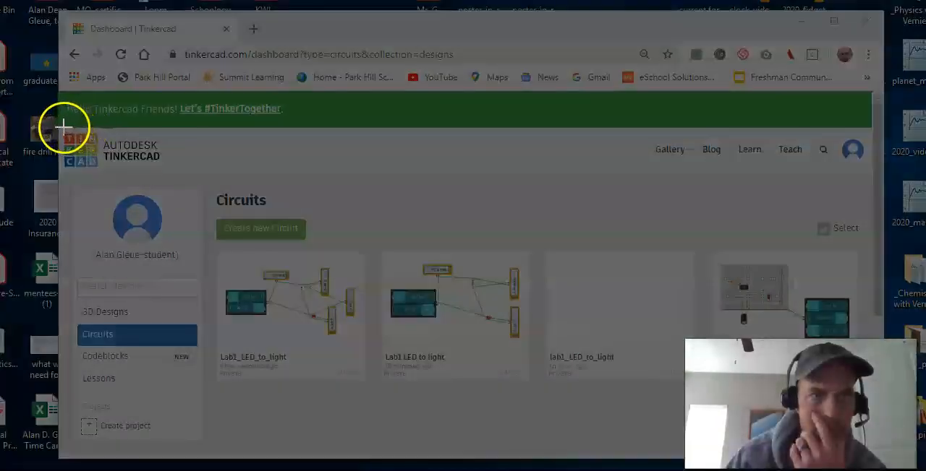
pyautogui.moveTo(63, 127)
pyautogui.mouseDown()
pyautogui.moveTo(140, 353)
pyautogui.moveTo(393, 413)
pyautogui.moveTo(380, 407)
pyautogui.mouseUp()
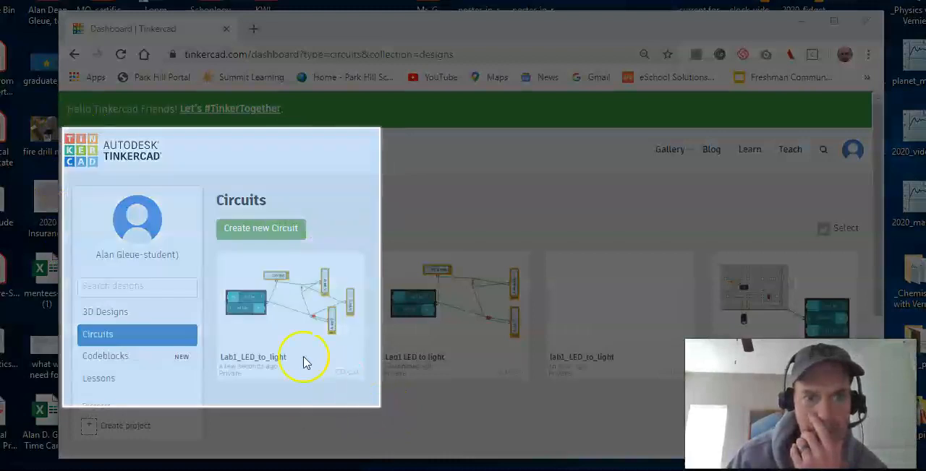